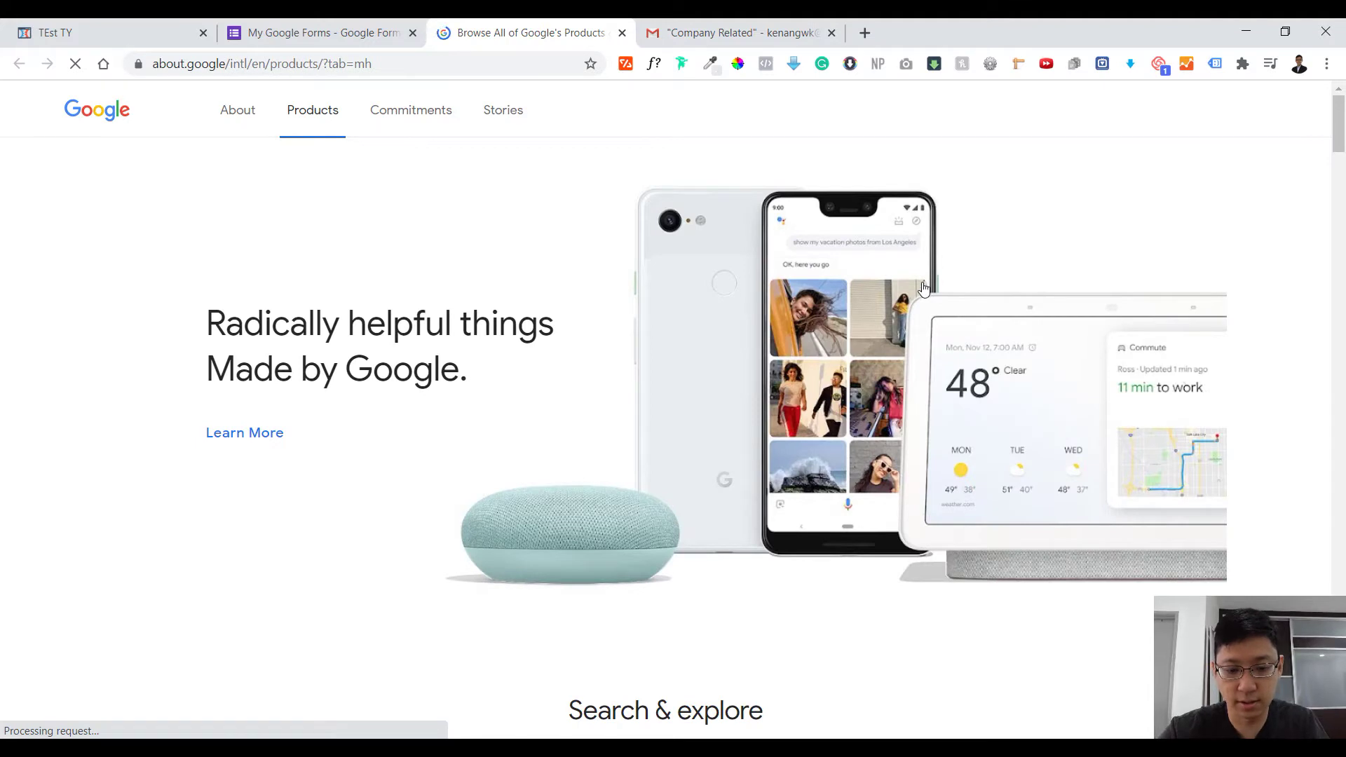
Search the Google products page for "forms", open the Forms product and go to the Google Forms home page.
key(ctrl+f)
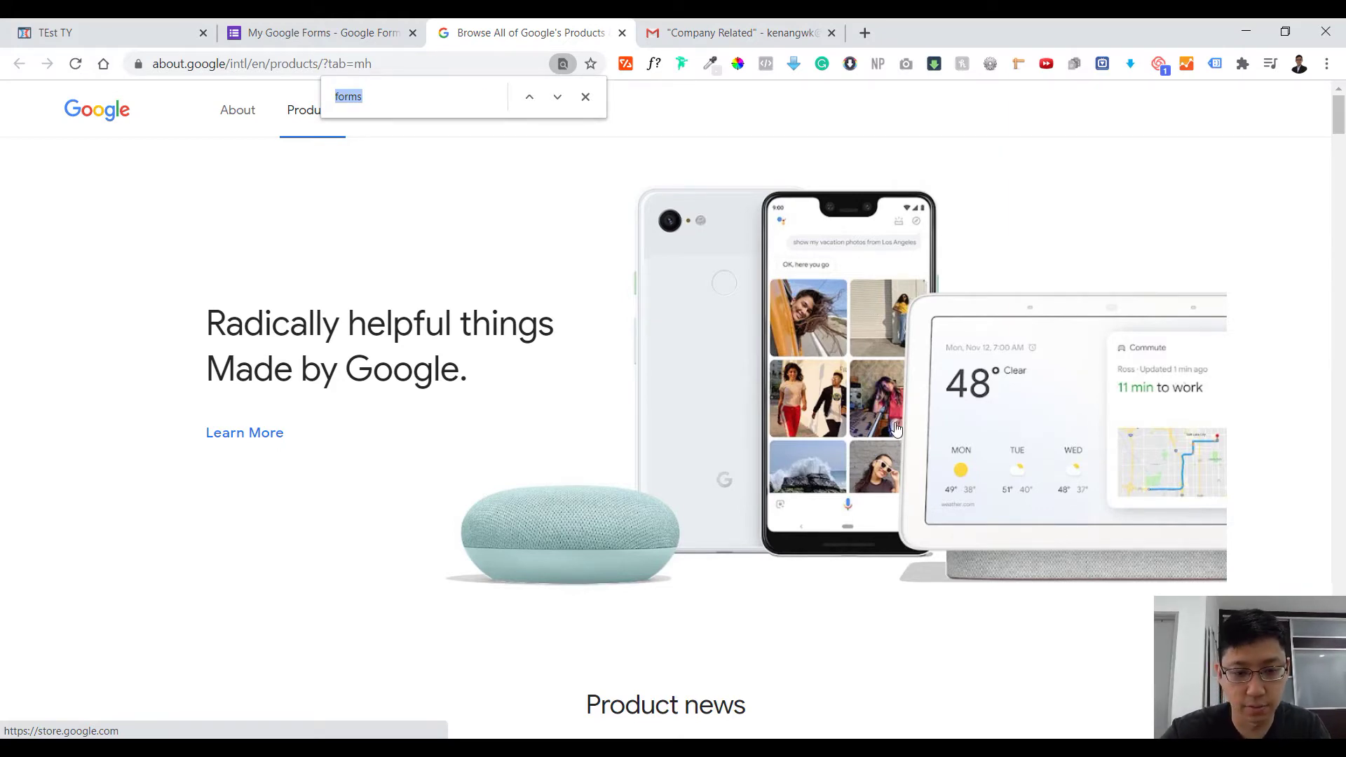
text(forms)
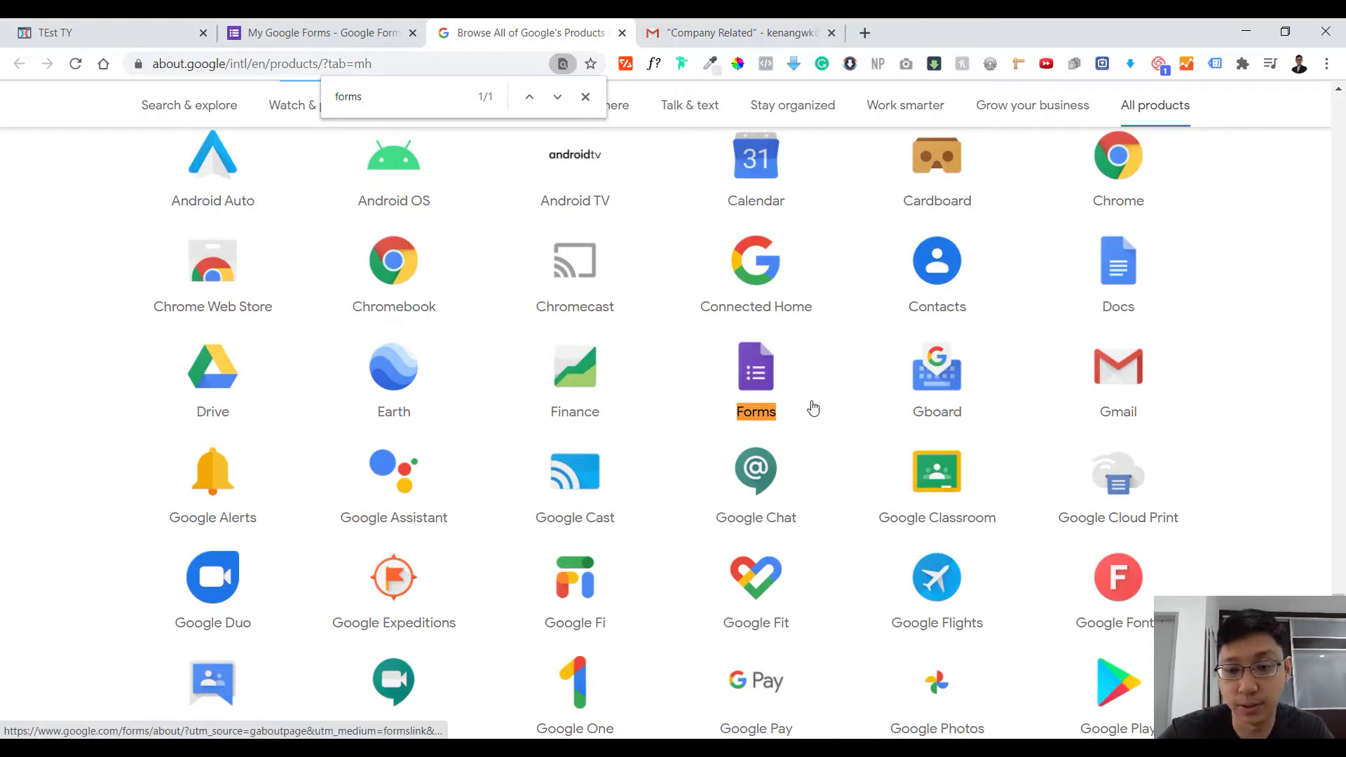
click(769, 382)
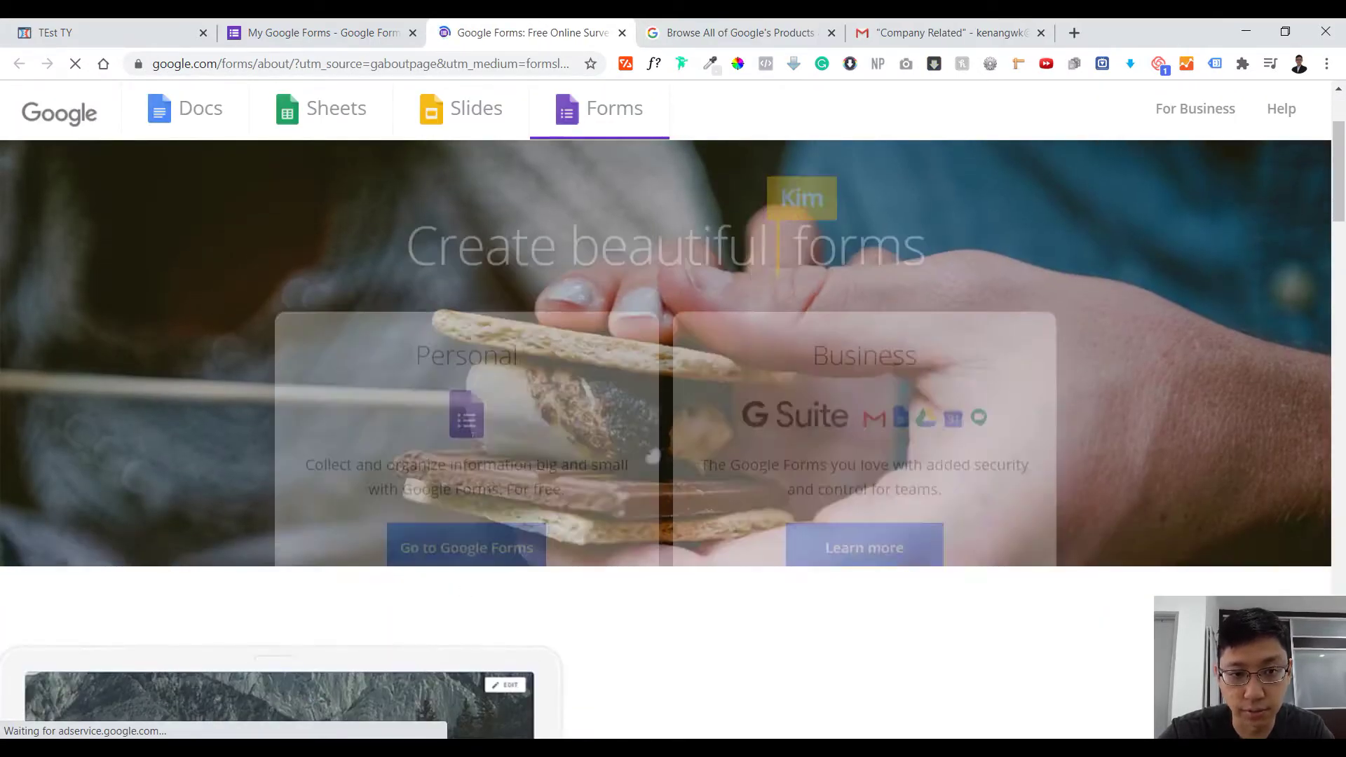
click(441, 608)
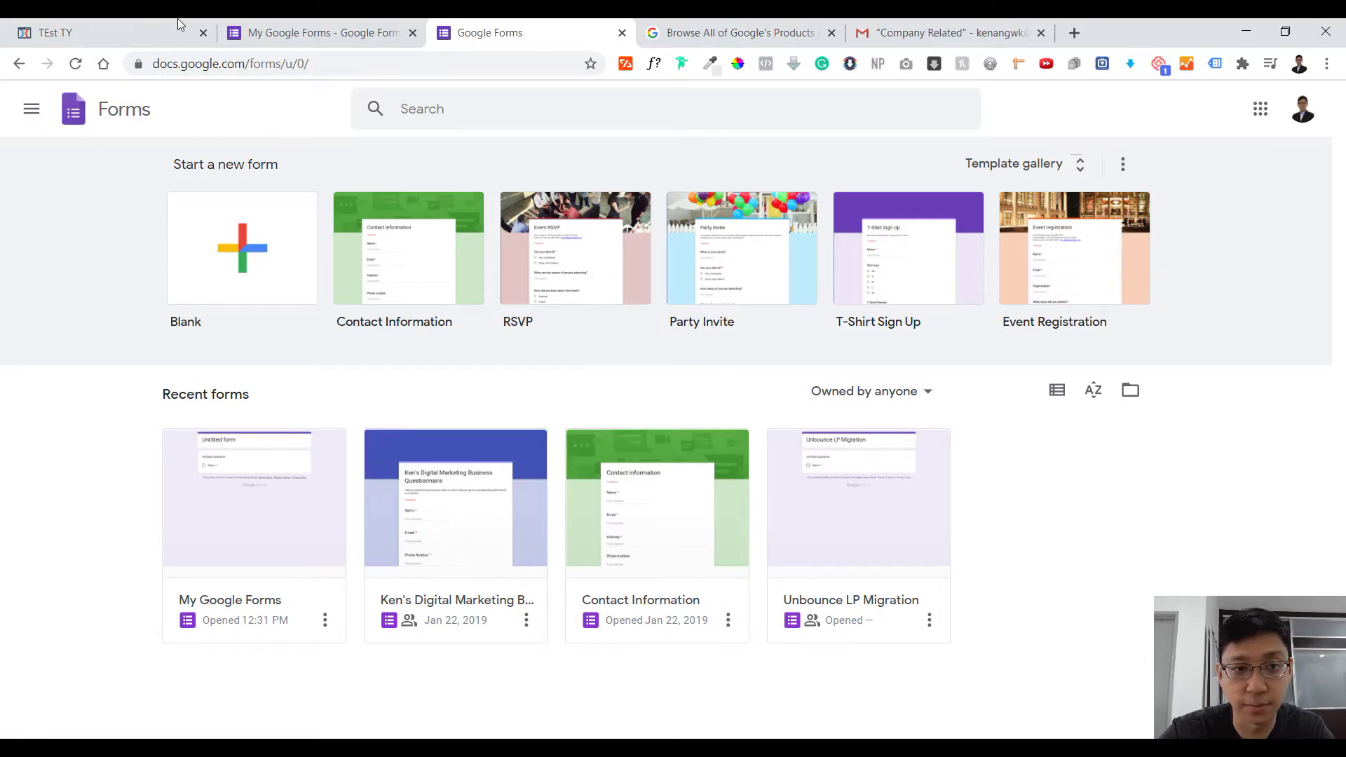
In the My Google Forms form, title the first question "What is your business?" and set its type to Short answer.
click(285, 31)
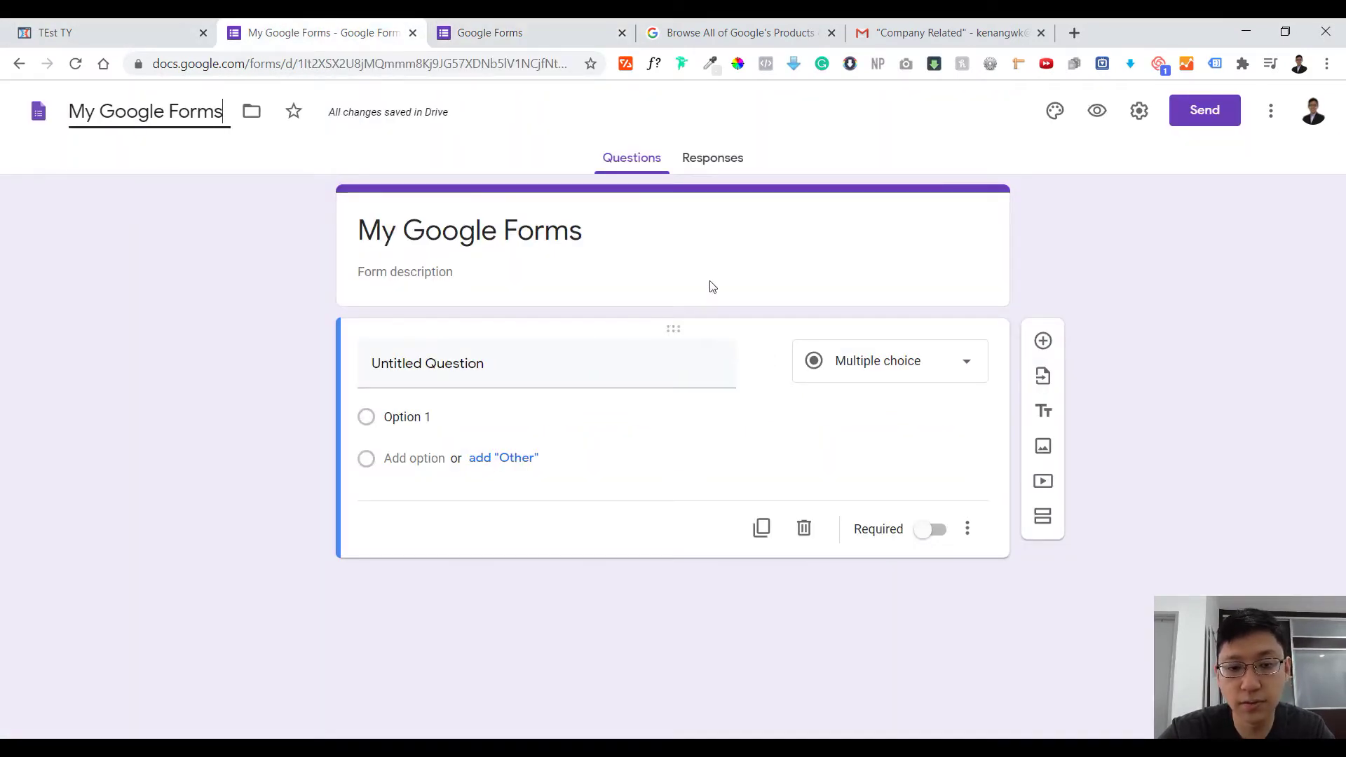
click(506, 359)
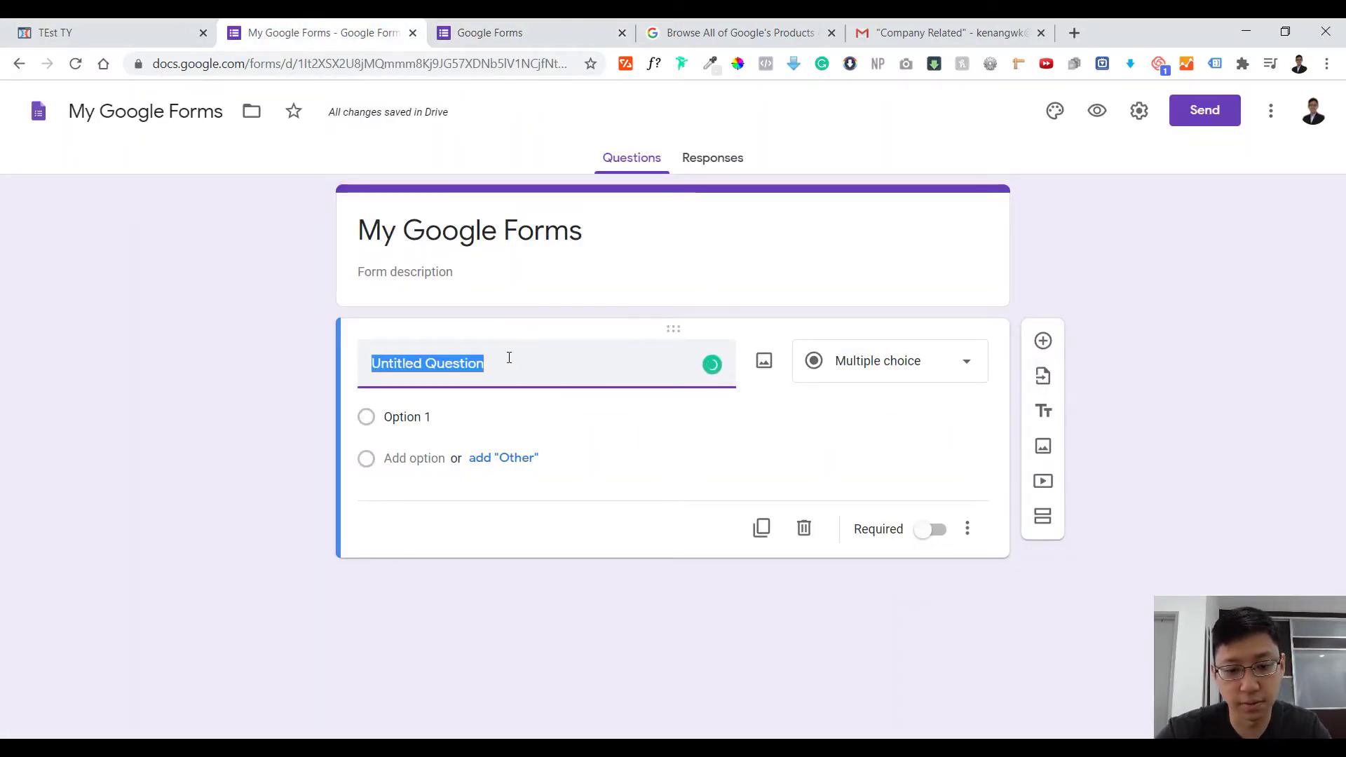
text(What is you)
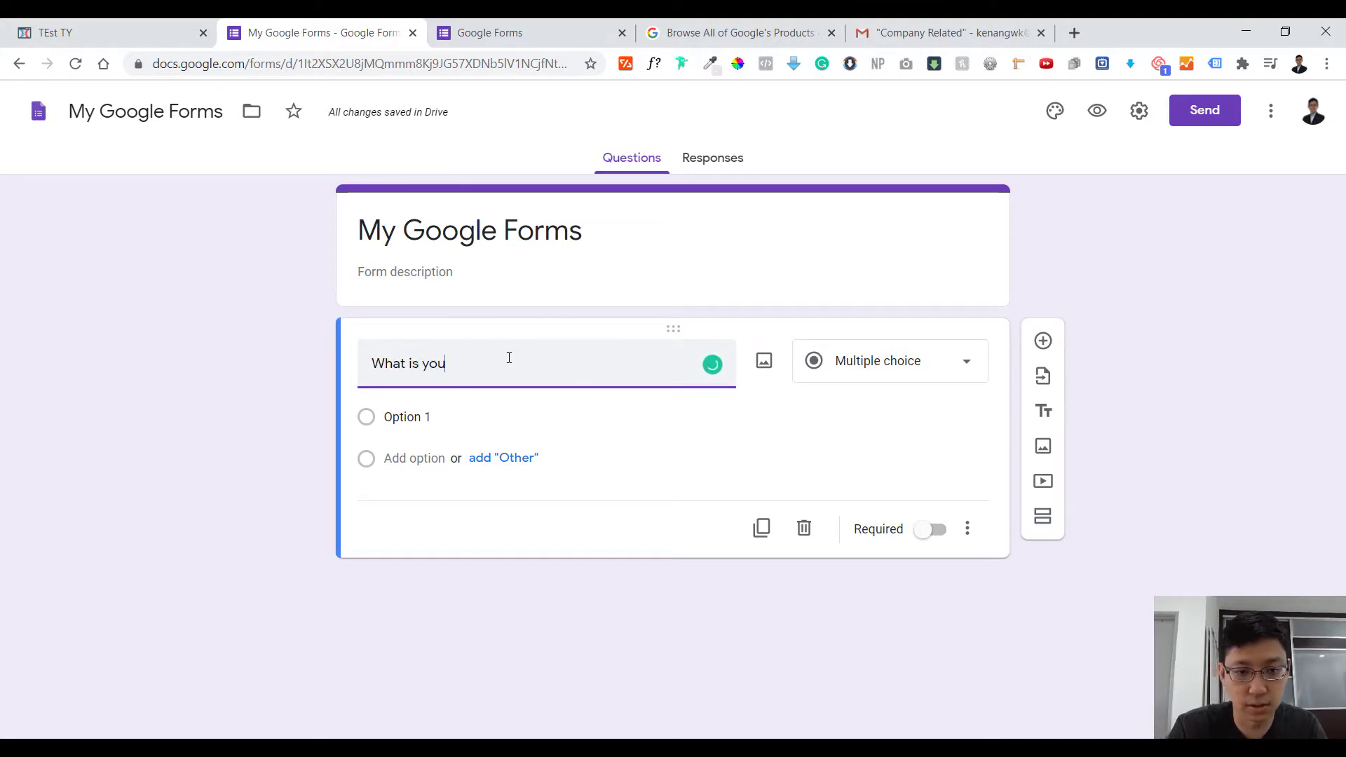
text(r business?)
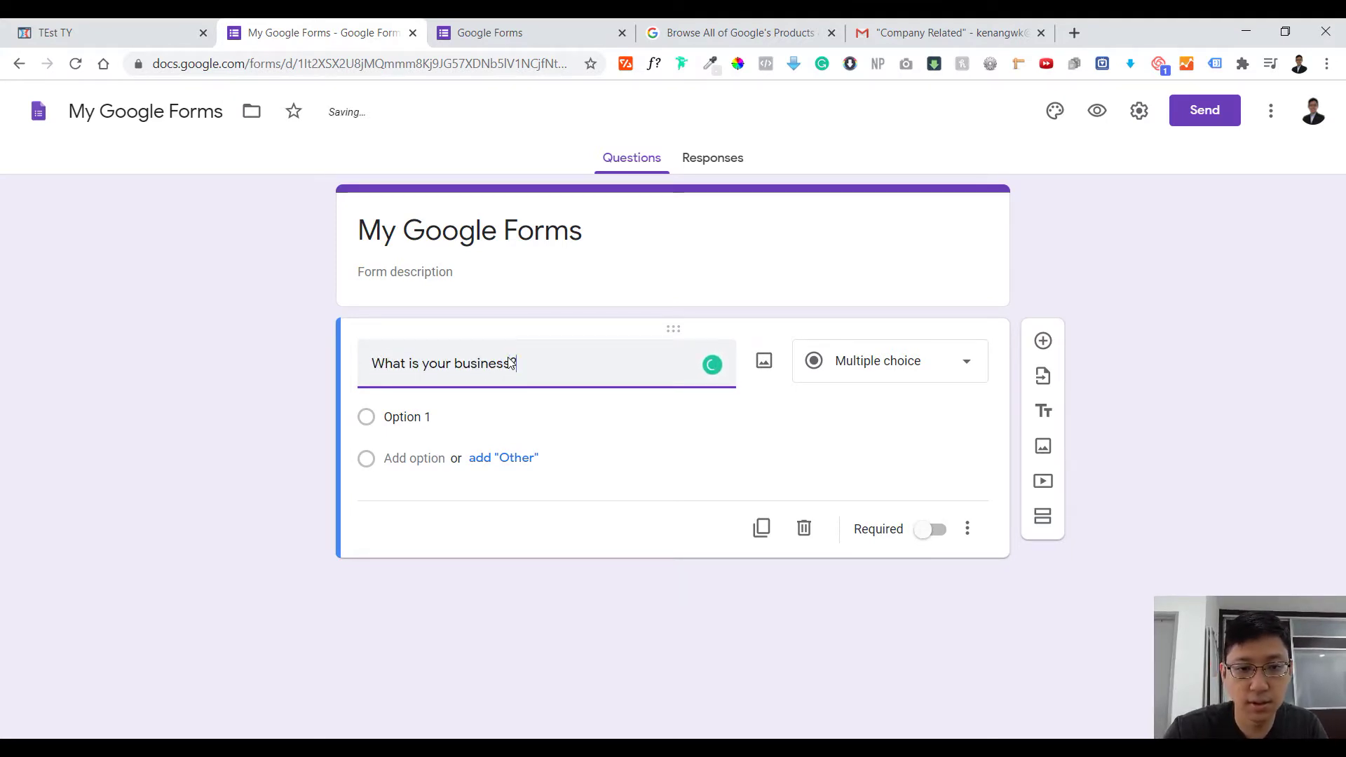
click(921, 369)
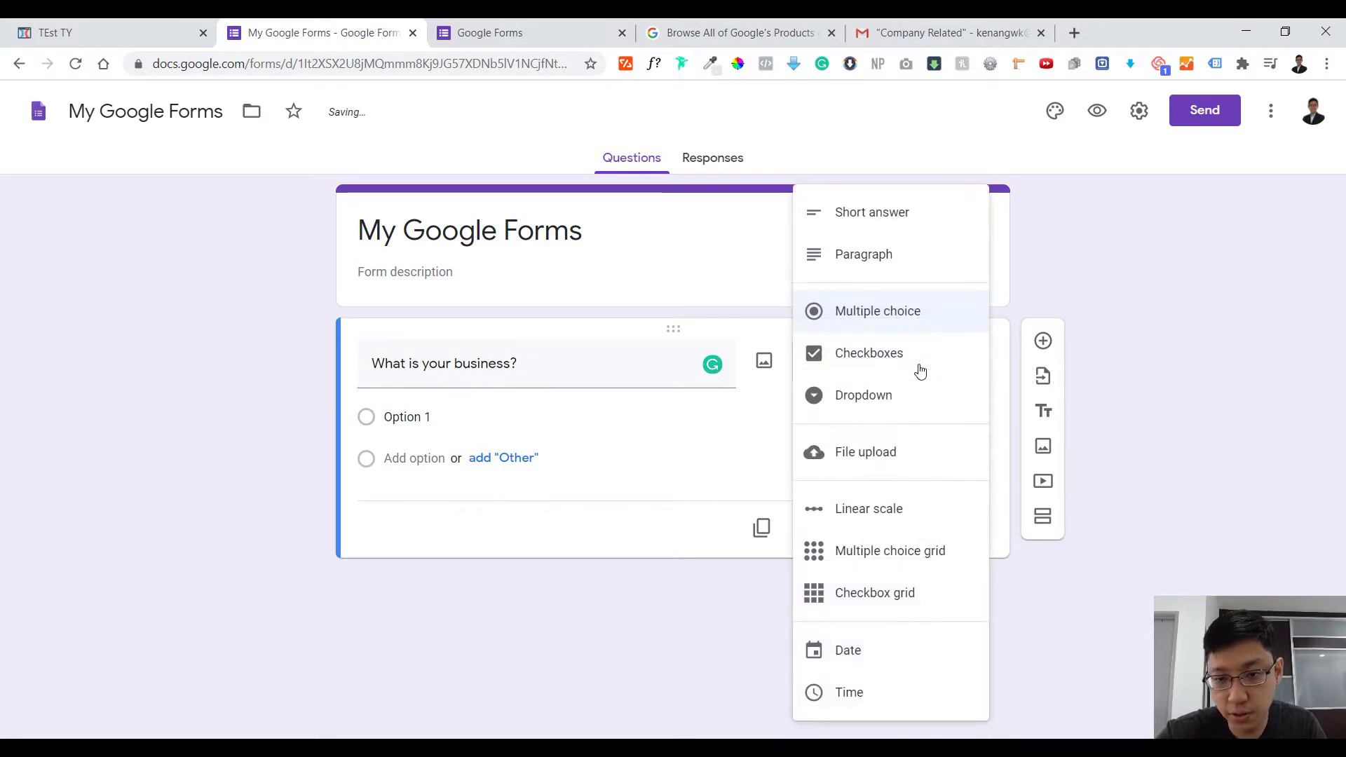
click(889, 263)
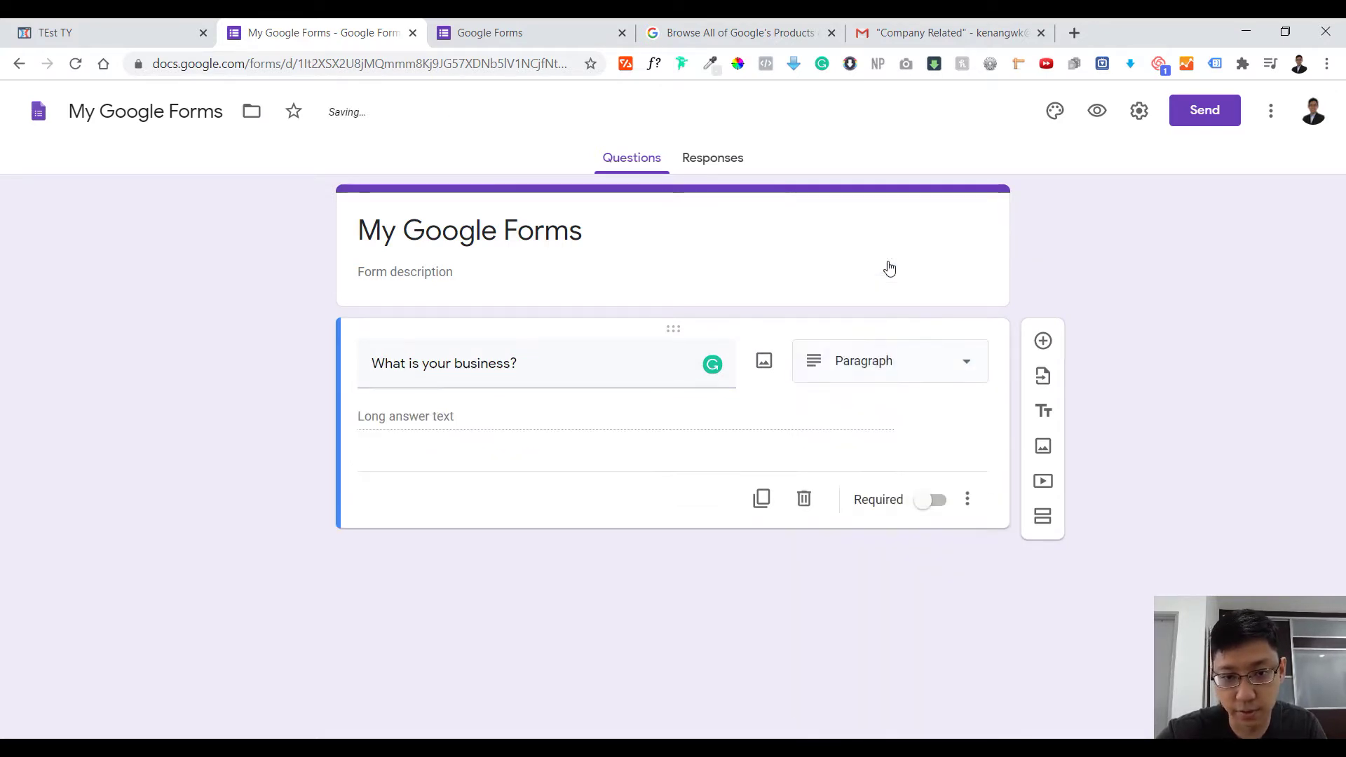
click(904, 368)
click(915, 218)
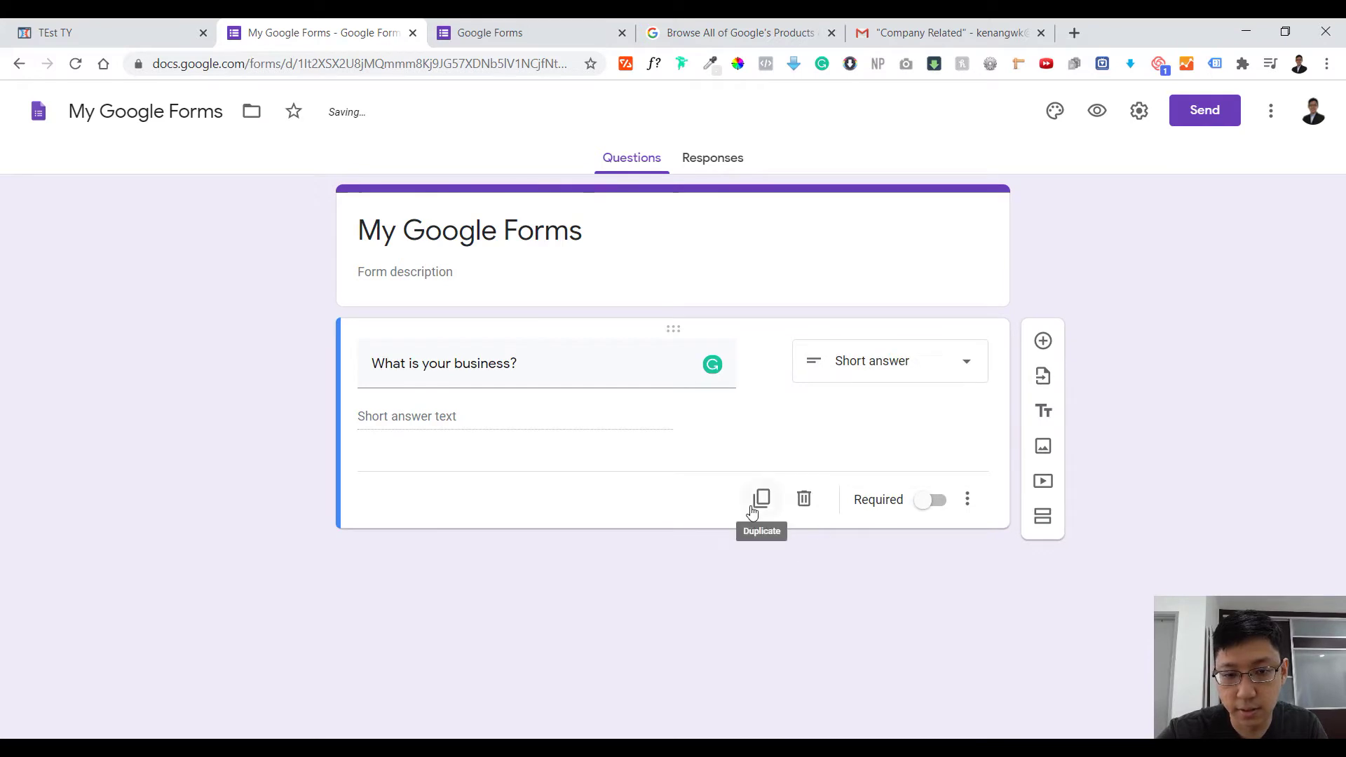
Add a second question, "How much revenue per year?", with the Short answer type.
click(1043, 341)
text(How much revenue per year?)
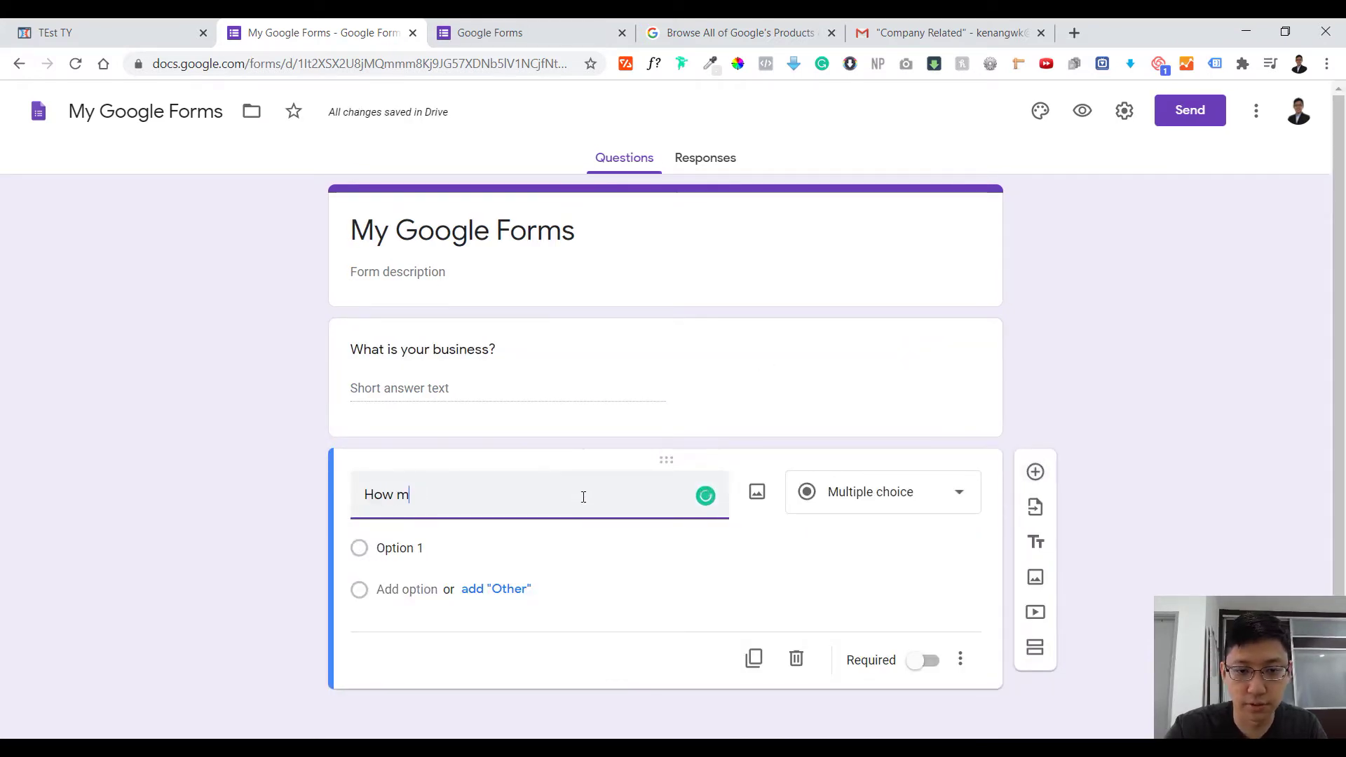
click(939, 499)
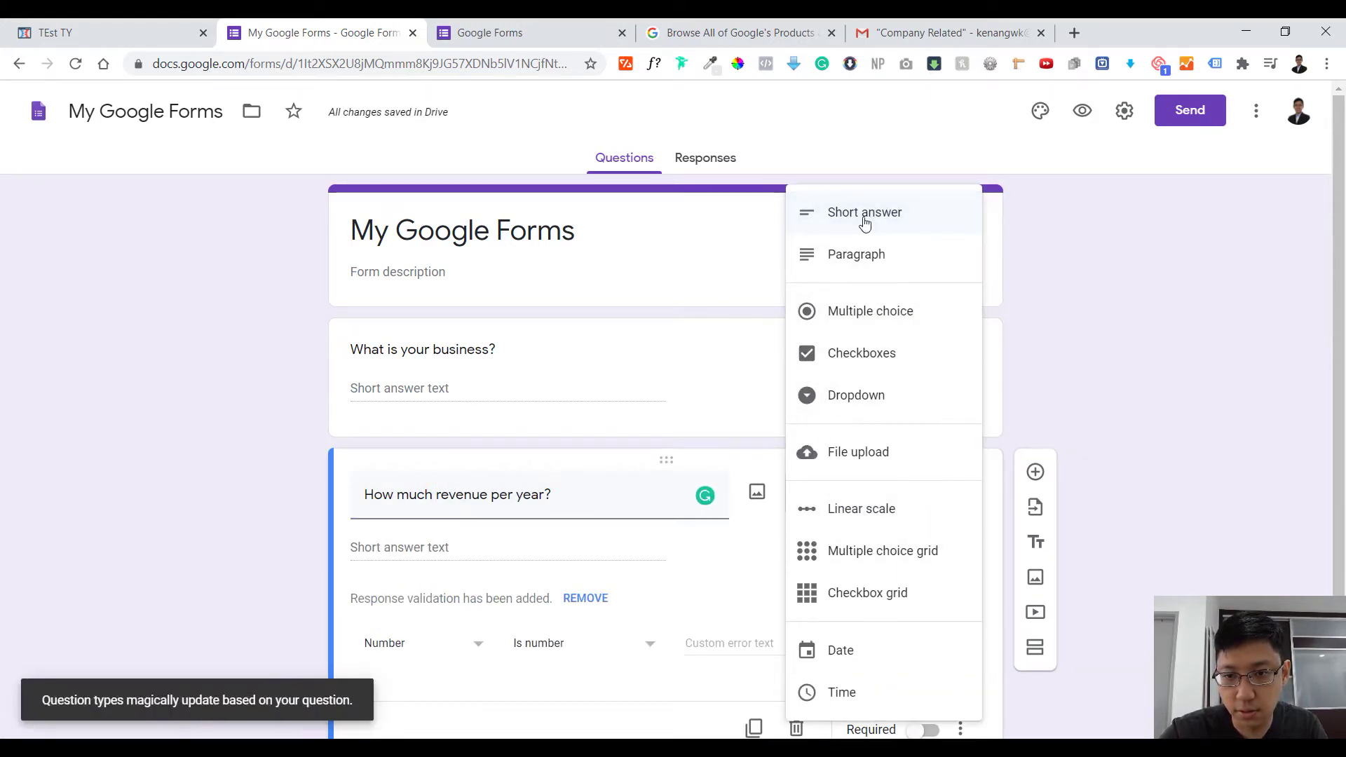
key(Escape)
scroll(923, 505, down, 1)
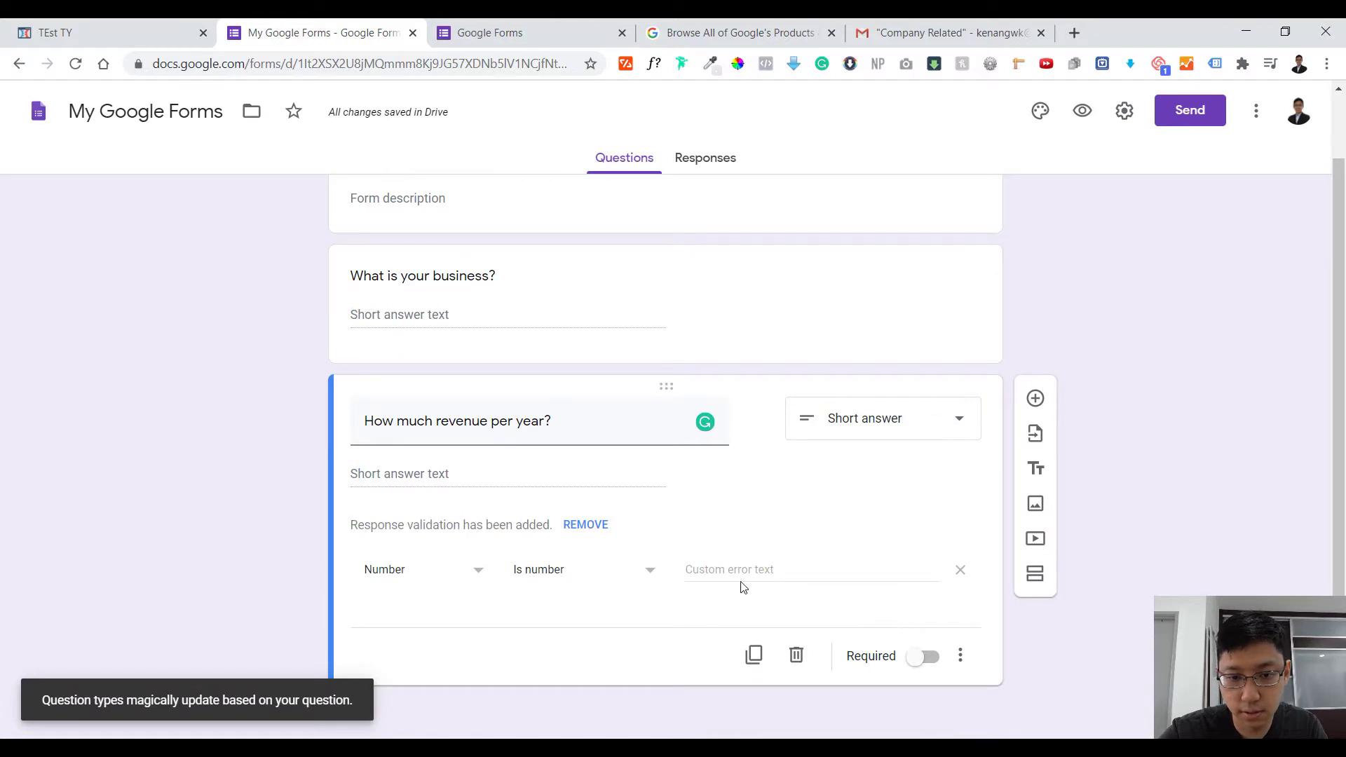
Add a third question reading "What are your biggest challenge?".
click(1035, 399)
text(What are your biggest challenge)
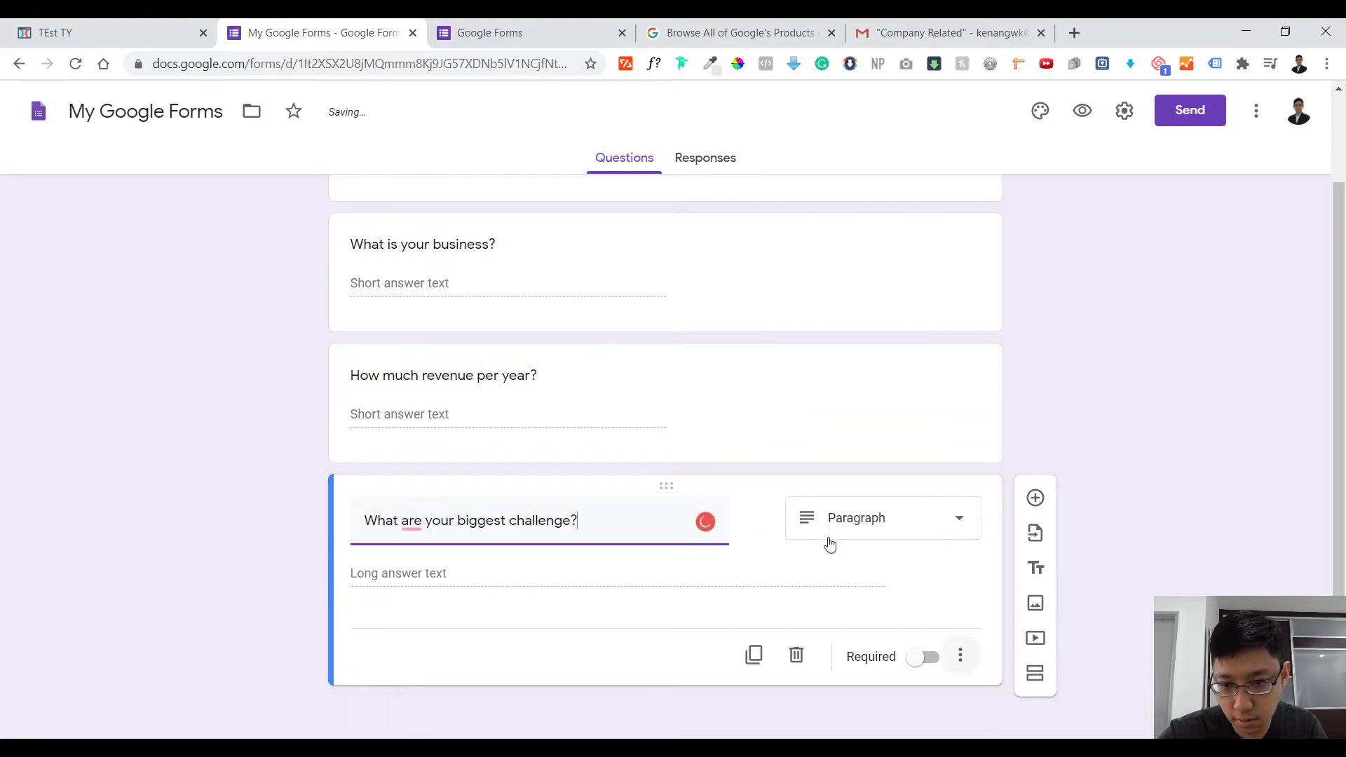
text(?)
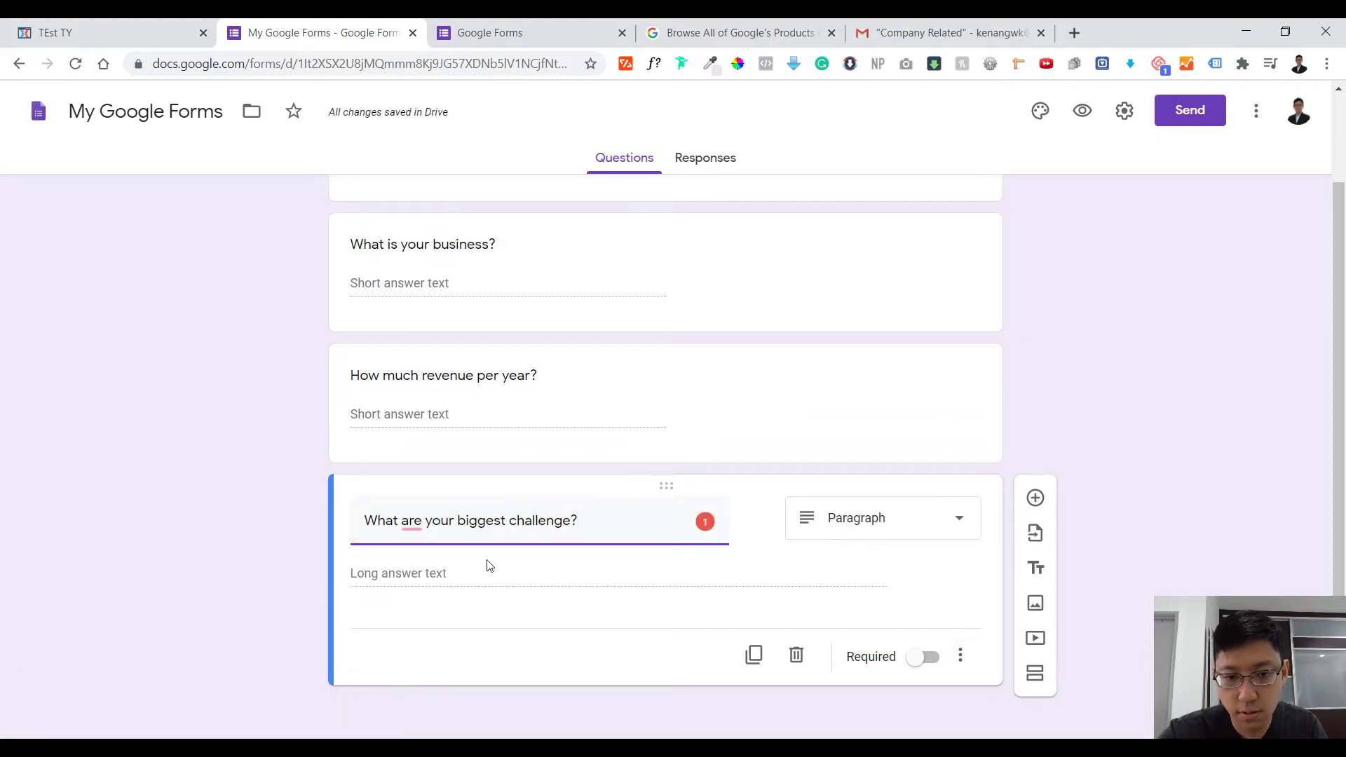
Replace "are" with "is" in the third question so it reads "What is your biggest challenge?".
mouse_move(411, 520)
double_click(411, 520)
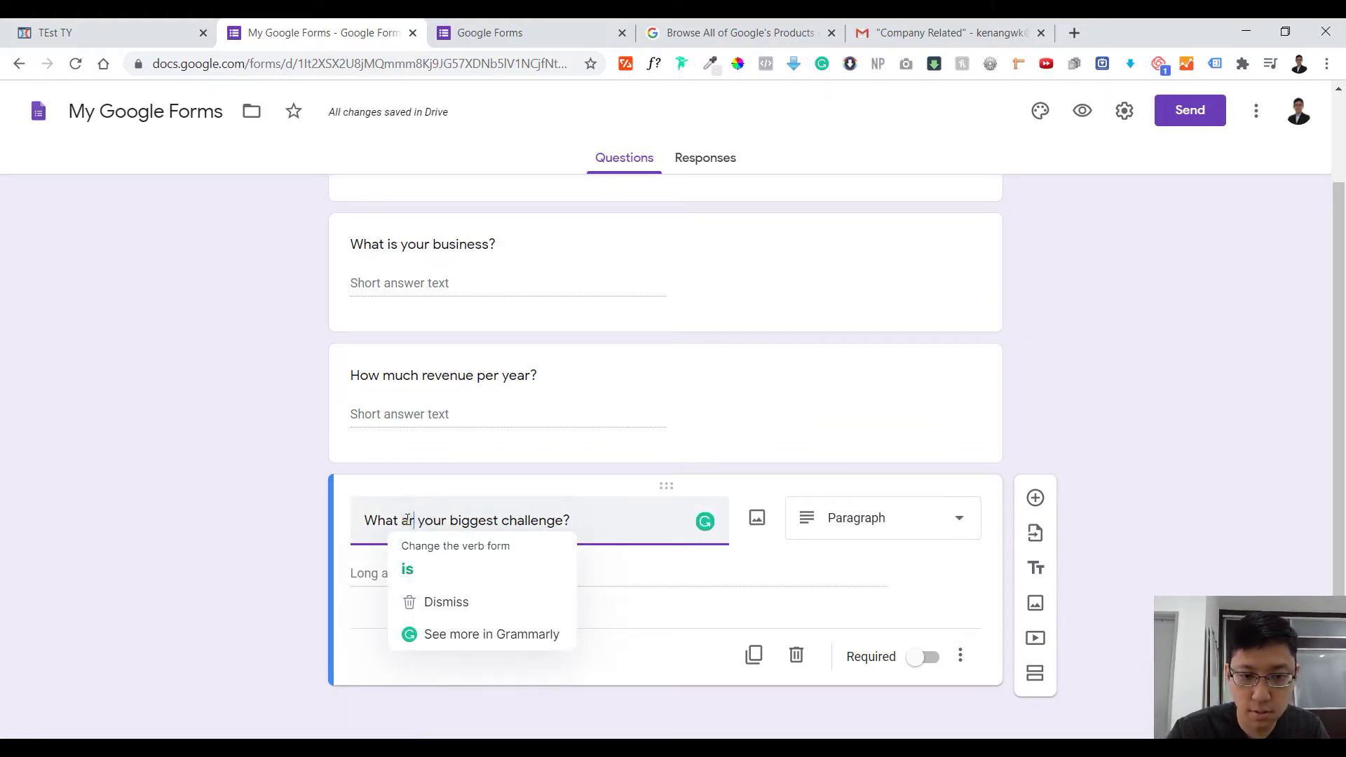
key(BackSpace)
text(is)
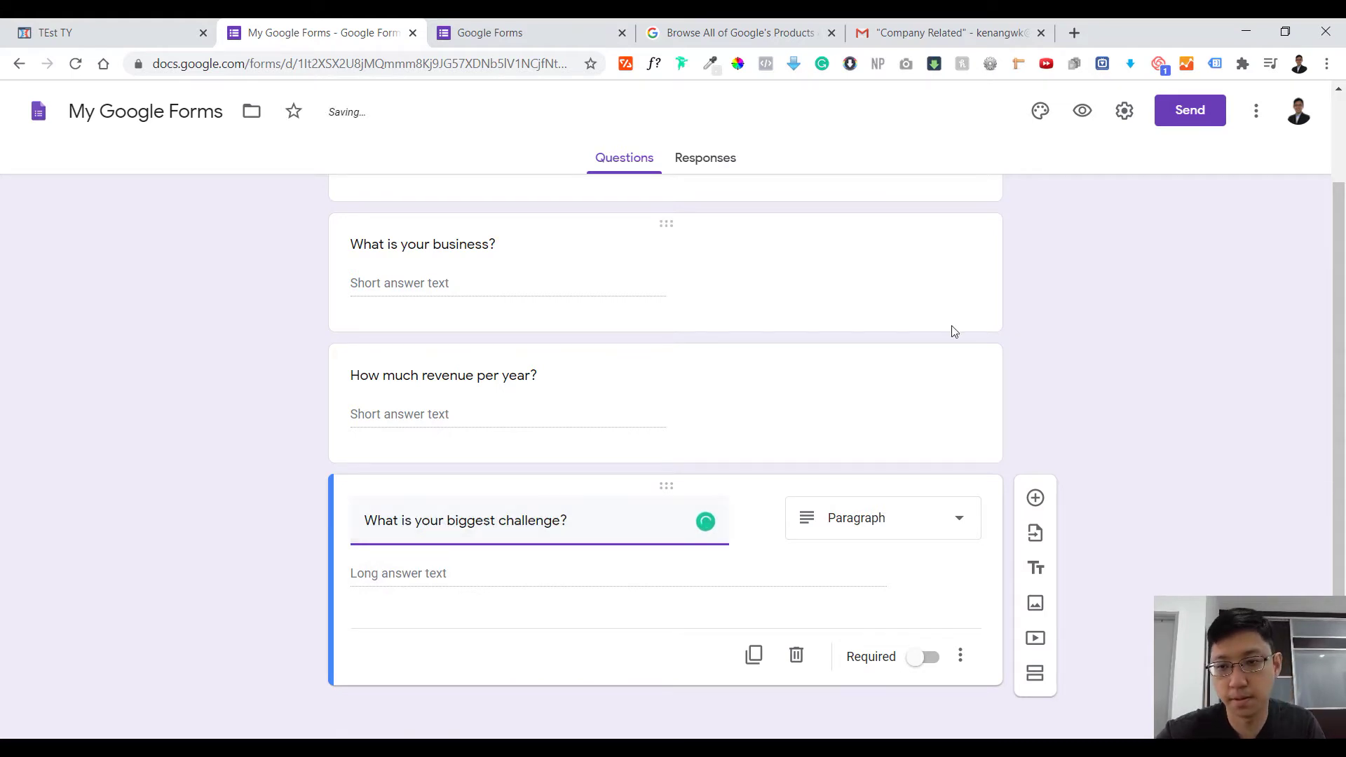
click(1148, 245)
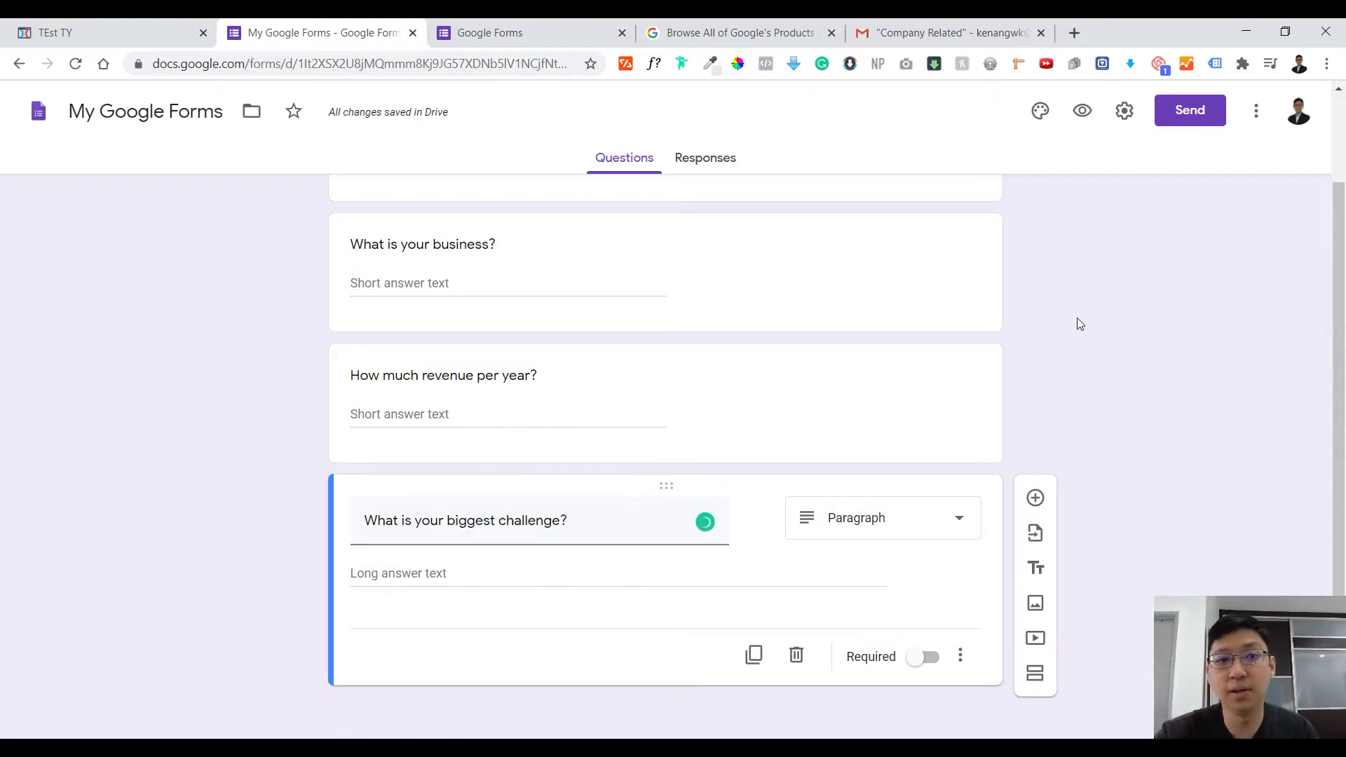
Preview the form, check the answer fields of all three questions, and return to the form editor.
scroll(896, 298, up, 2)
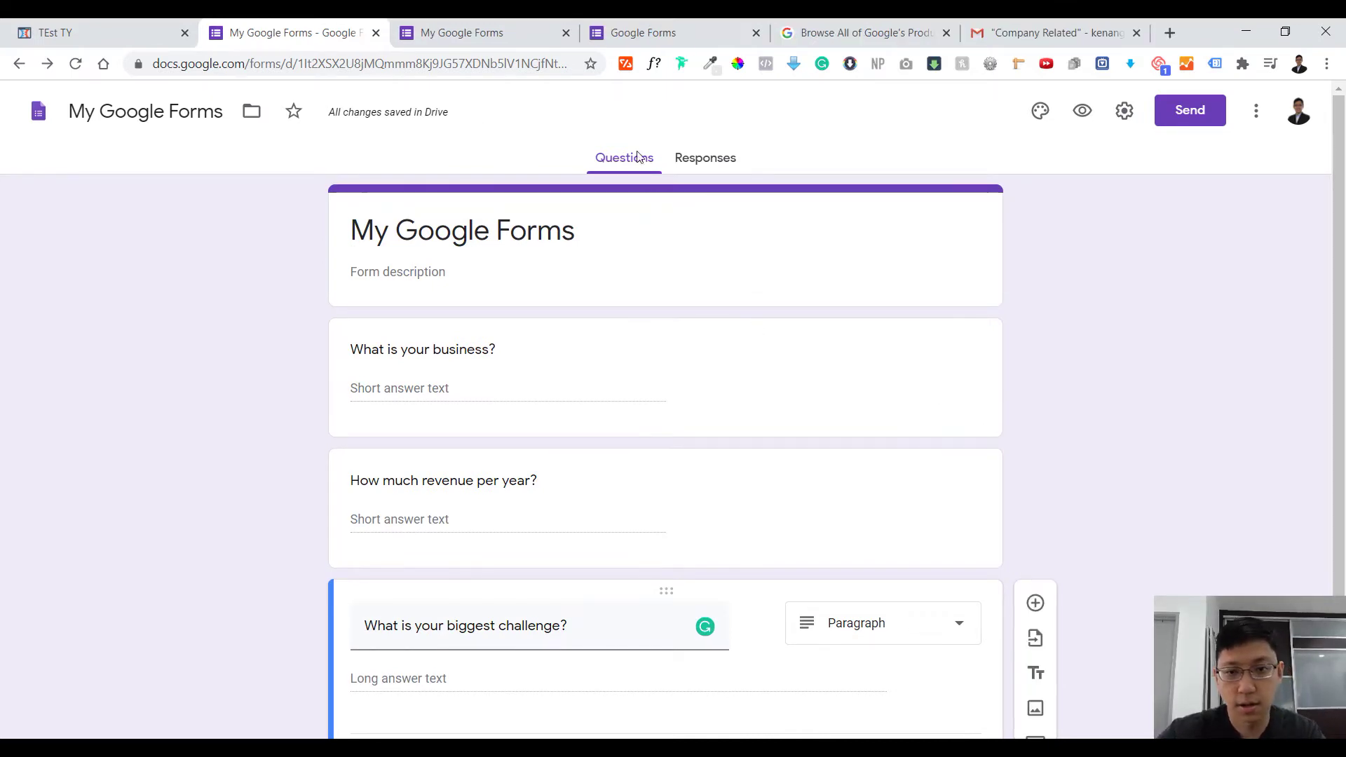
click(1083, 110)
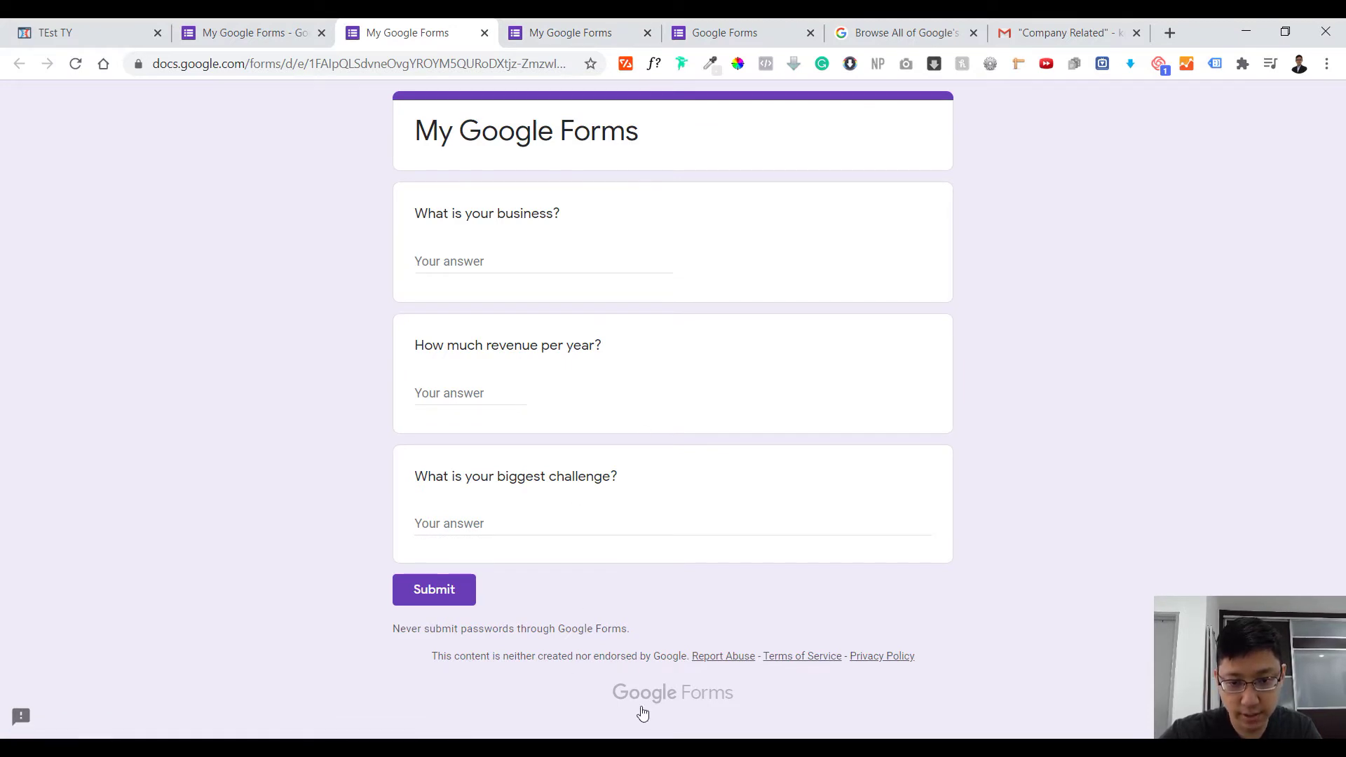
click(554, 263)
click(517, 392)
click(502, 528)
key(ctrl+w)
key(ctrl+w)
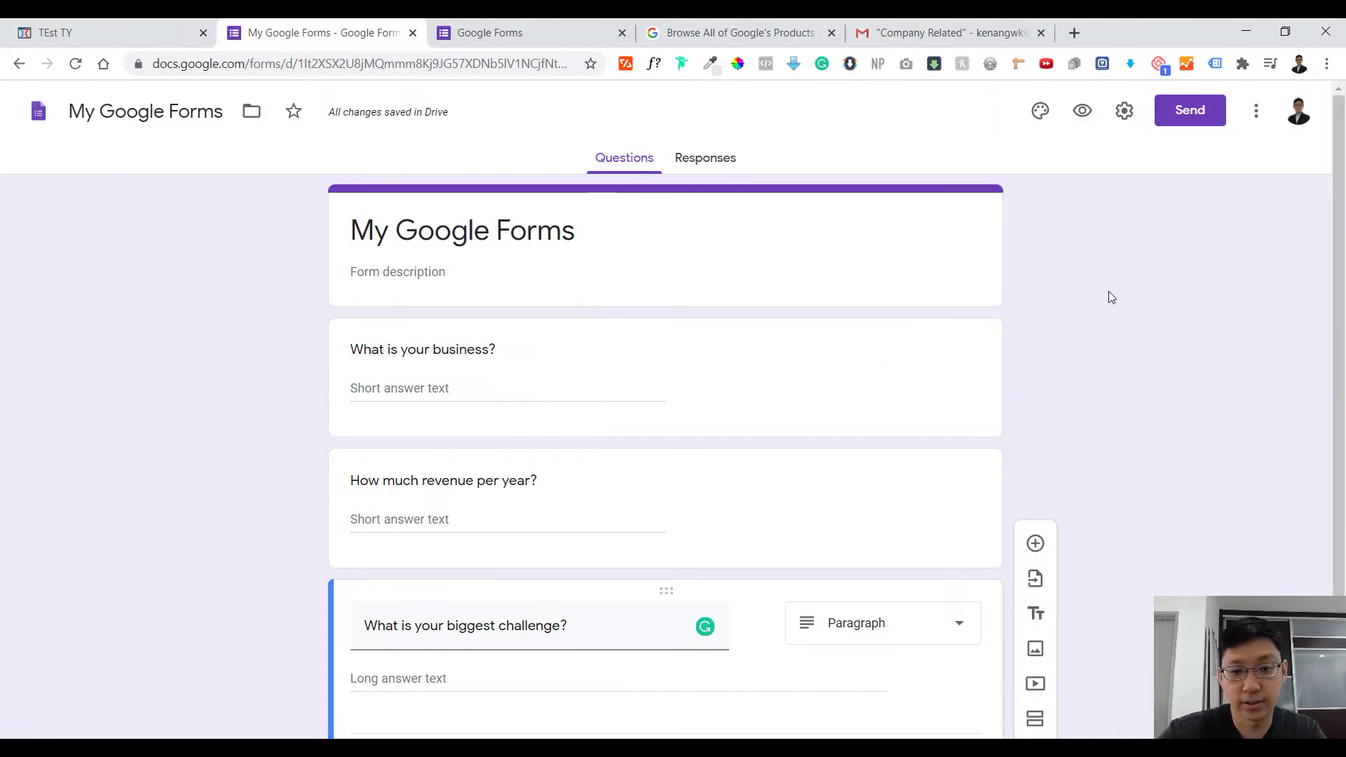
Switch to the ClickFunnels page editor, add a Custom JS/HTML element below the headline "The Google form is at the bottom" and open its code editor.
click(85, 25)
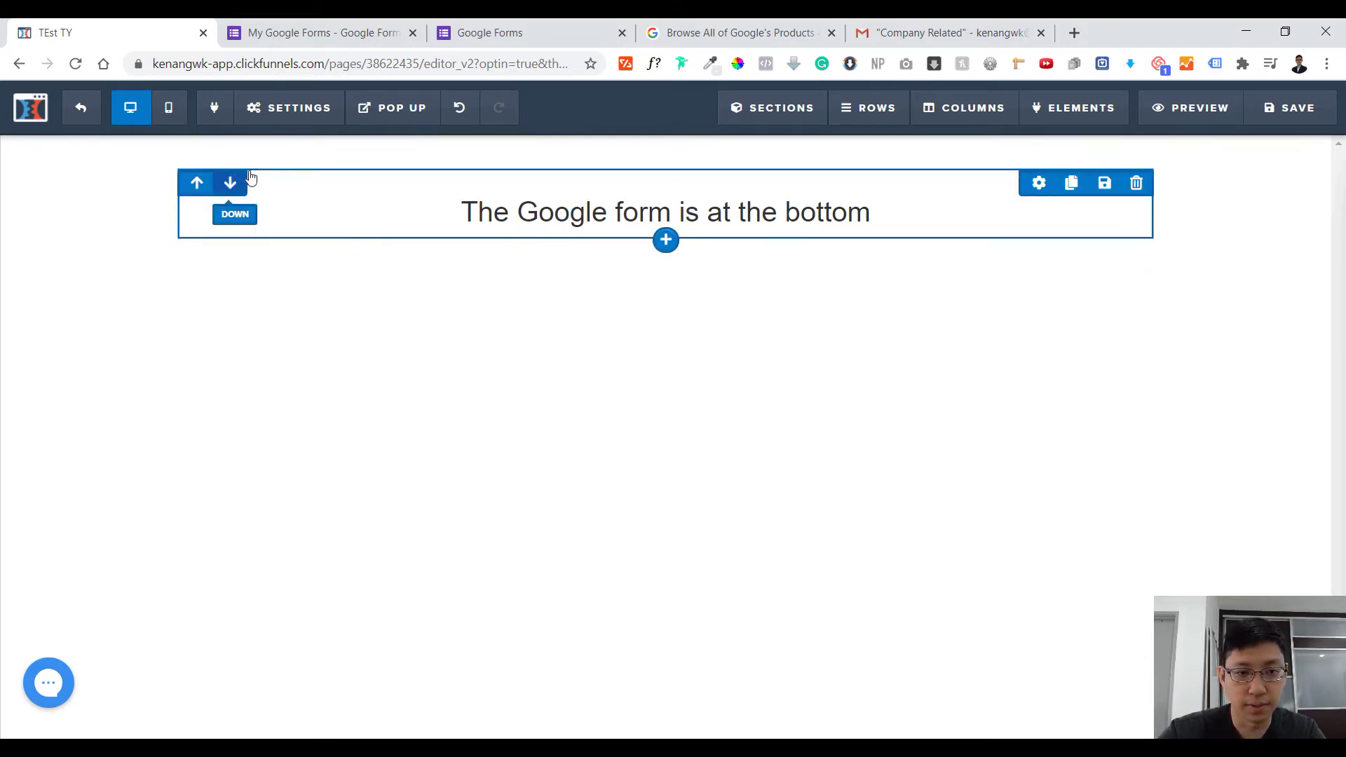
click(666, 233)
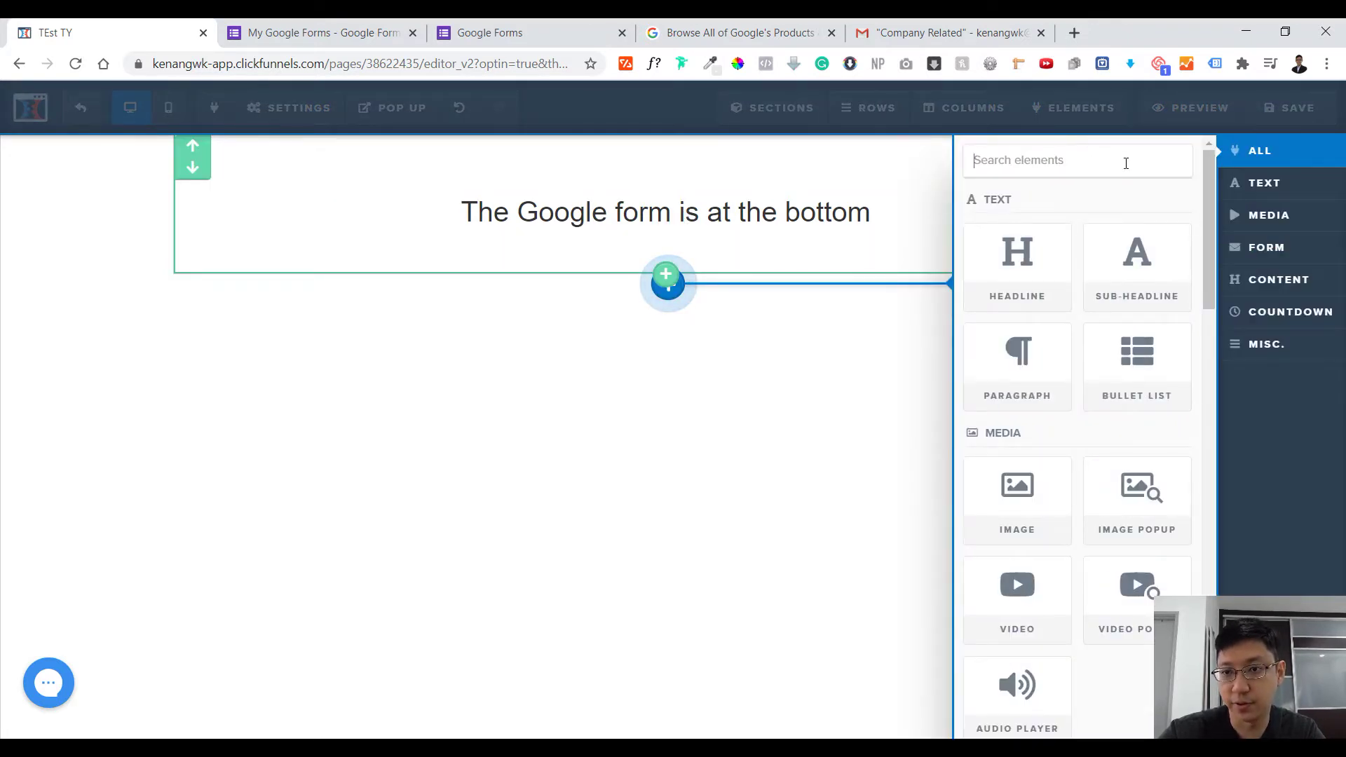
click(1126, 159)
text(html)
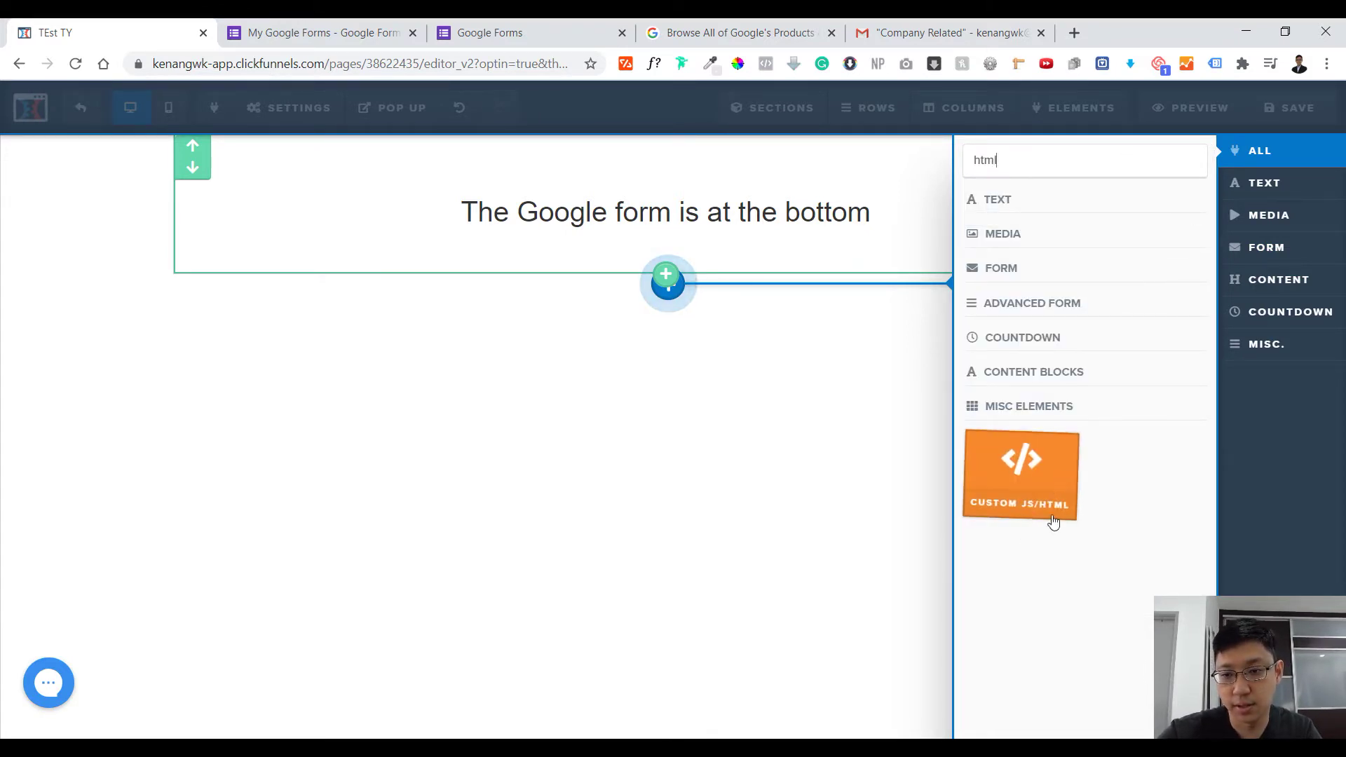
click(1037, 461)
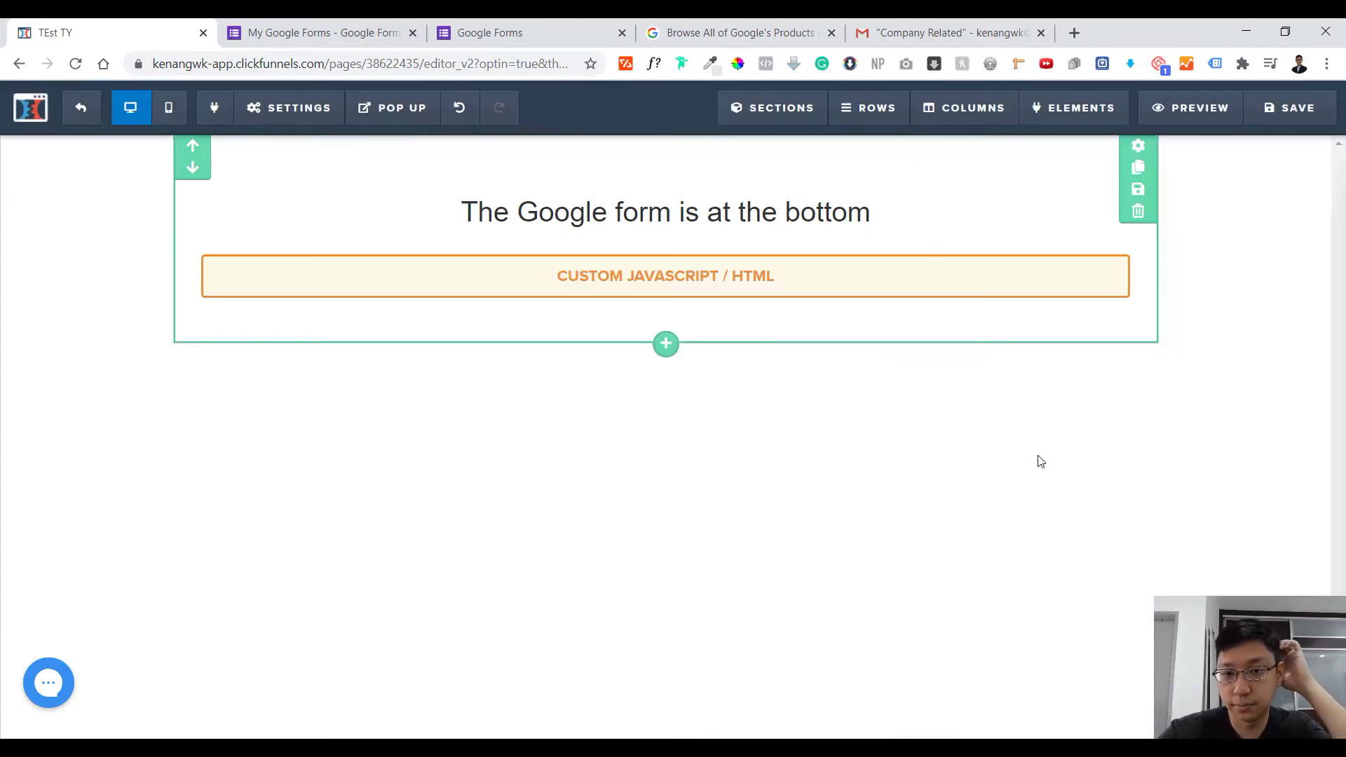
click(916, 295)
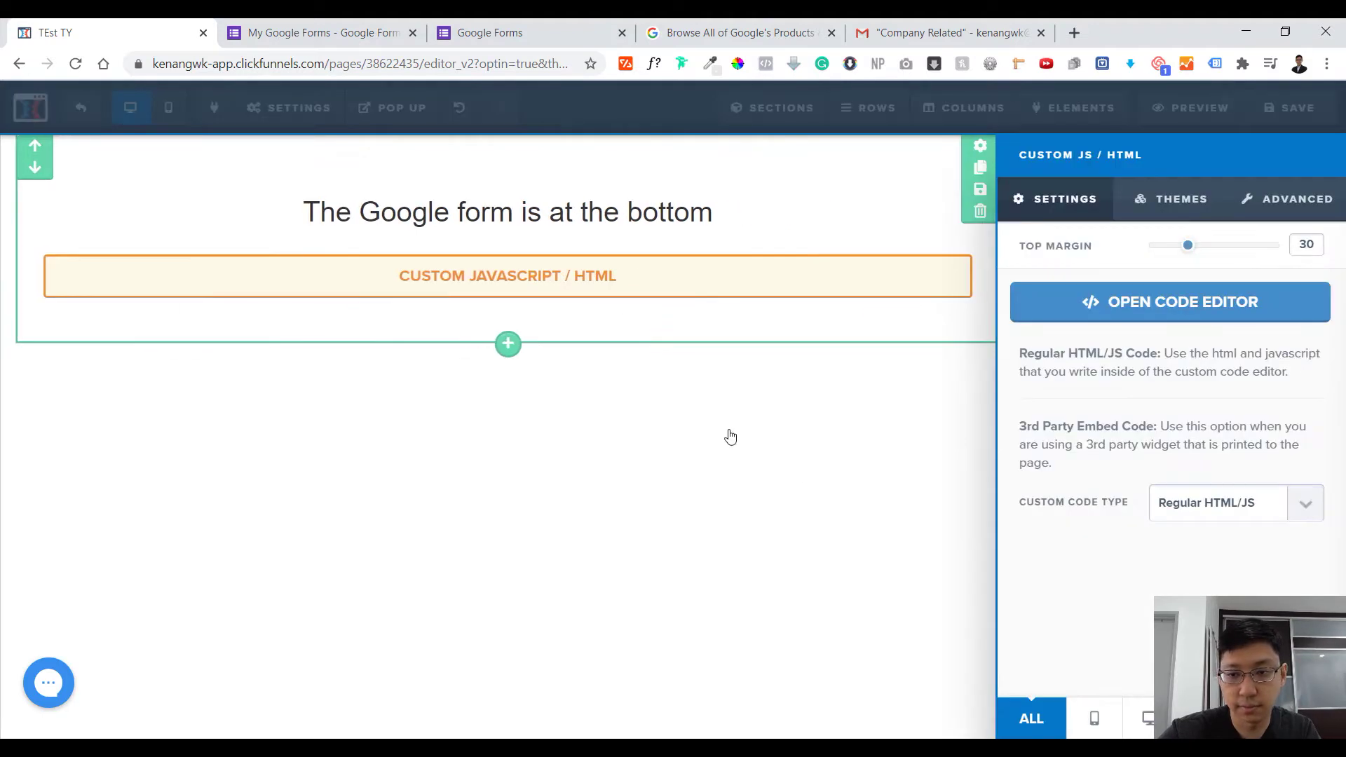
click(1122, 303)
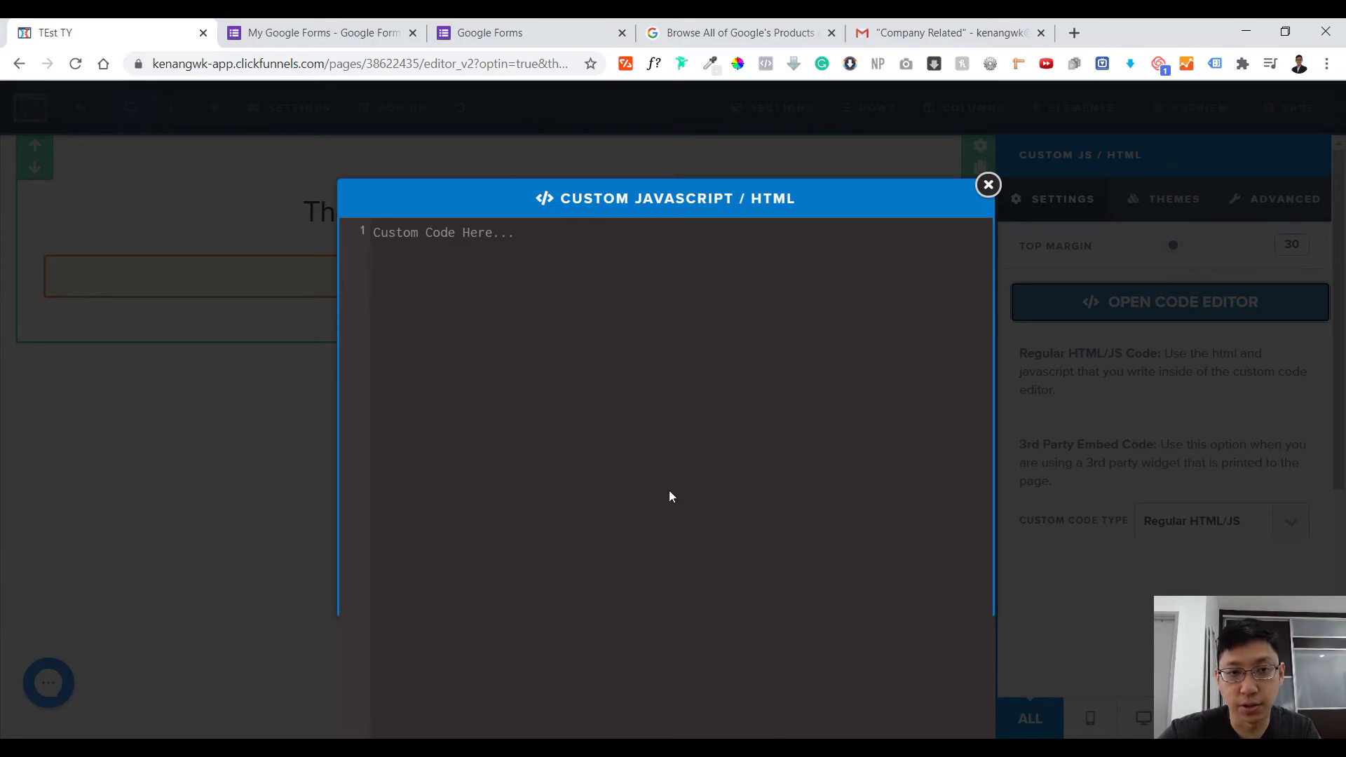
Switch back to the My Google Forms editor, open the form's sending options and shorten its share link.
click(319, 33)
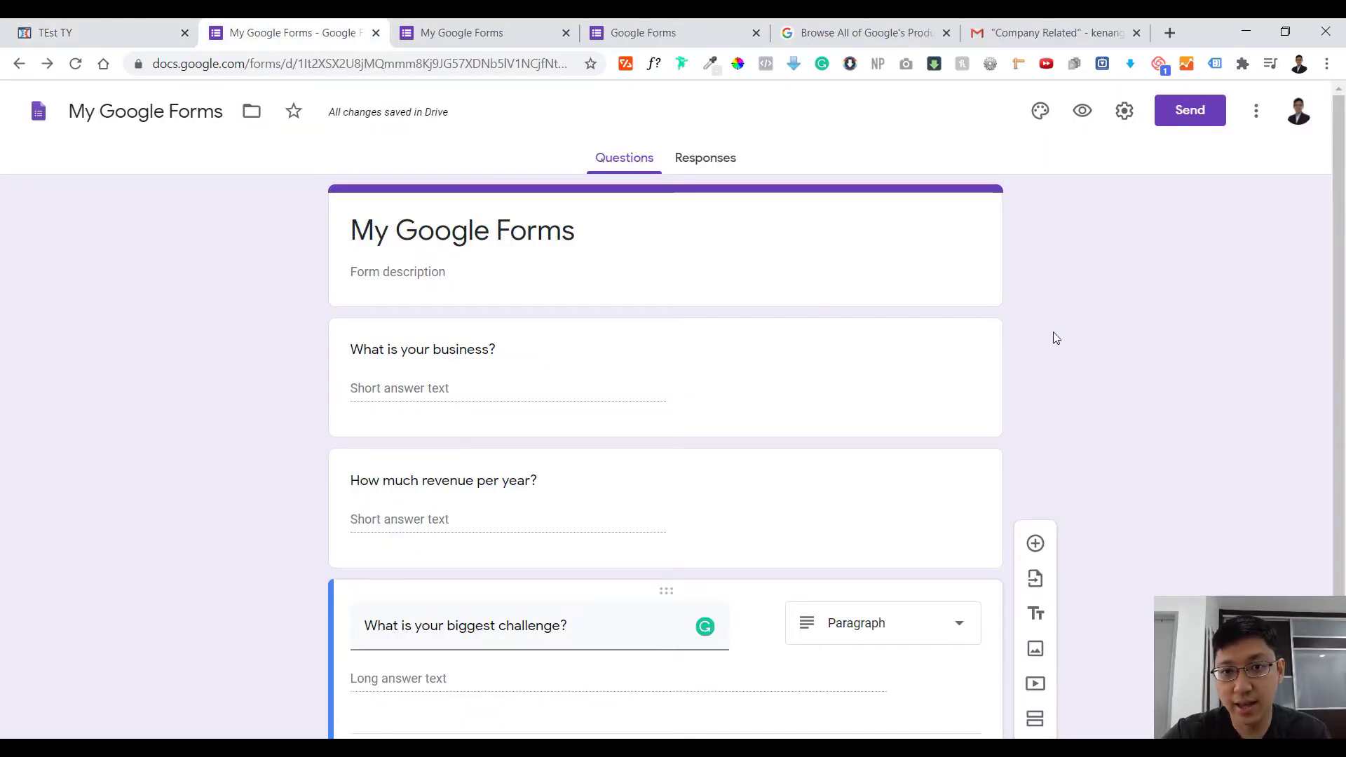
click(1210, 125)
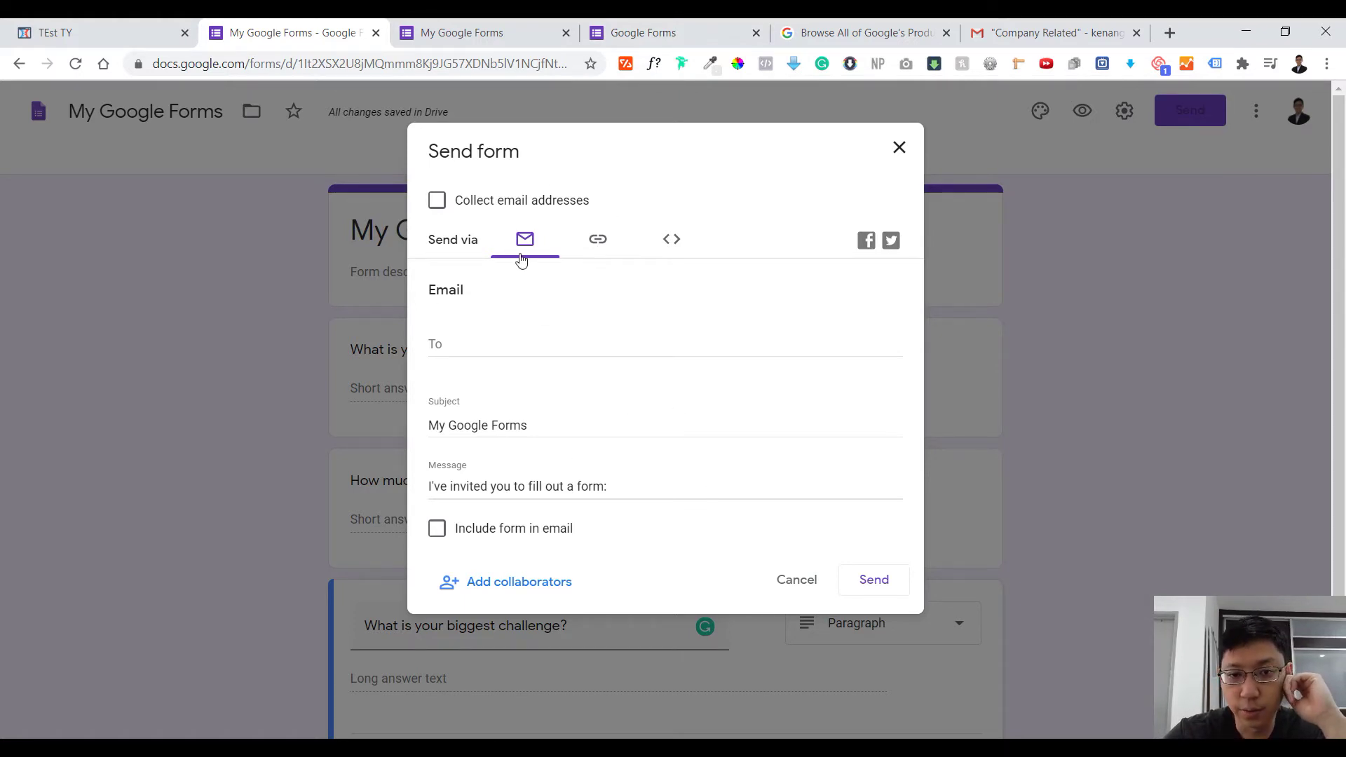
click(607, 246)
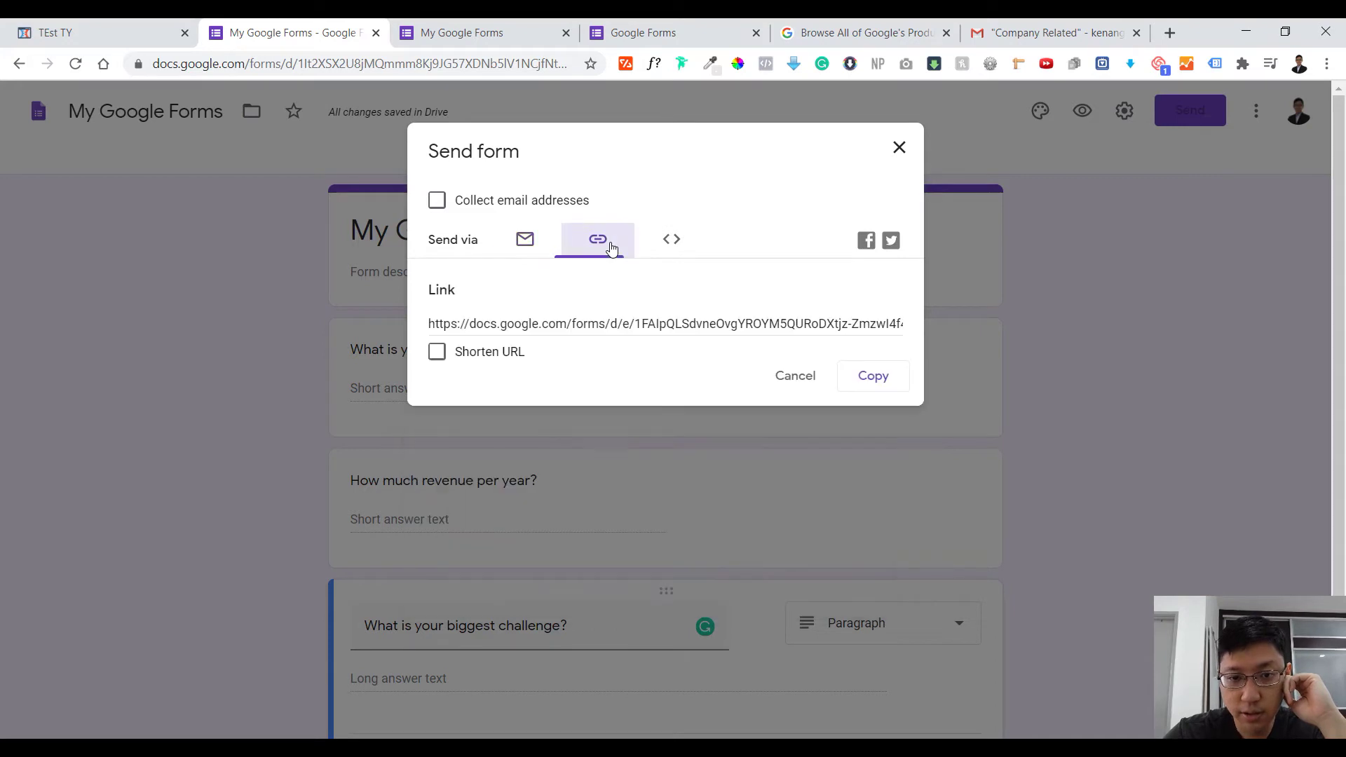
click(612, 327)
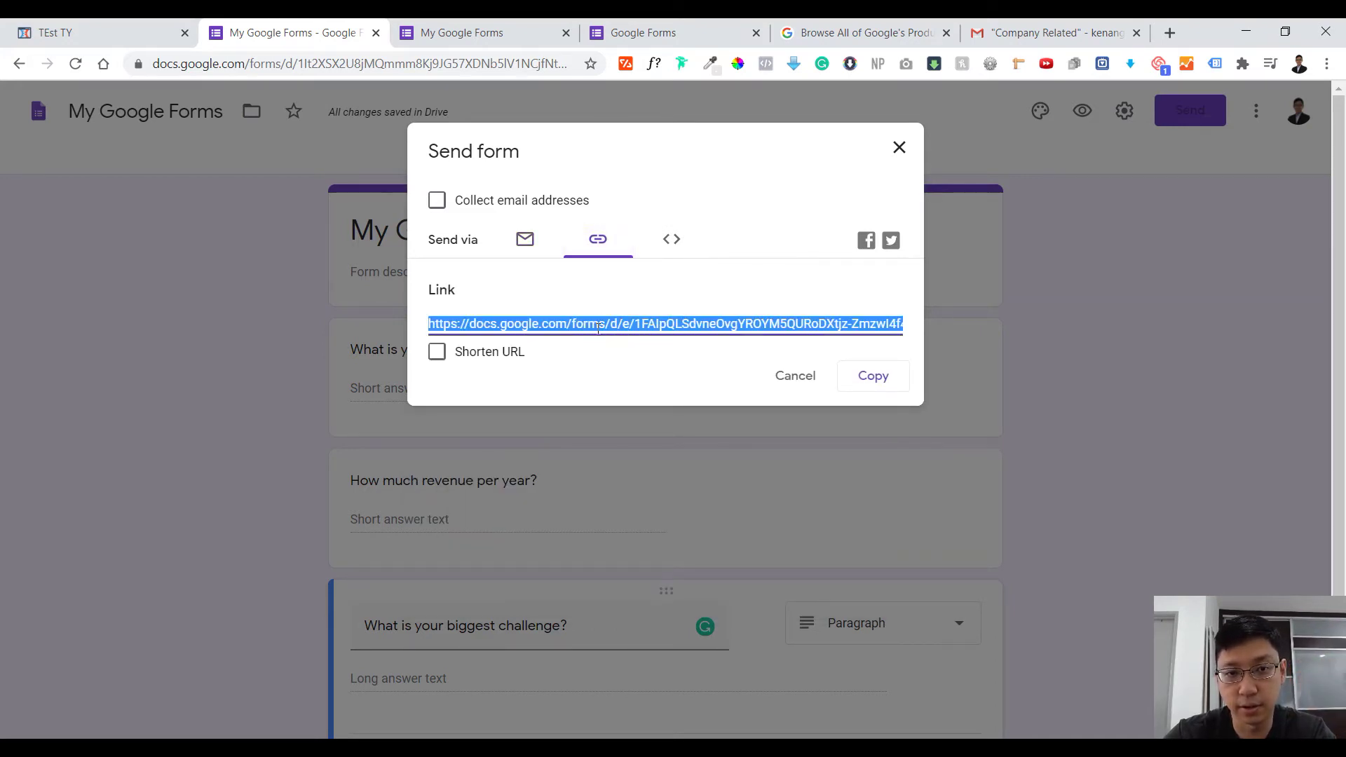
click(438, 352)
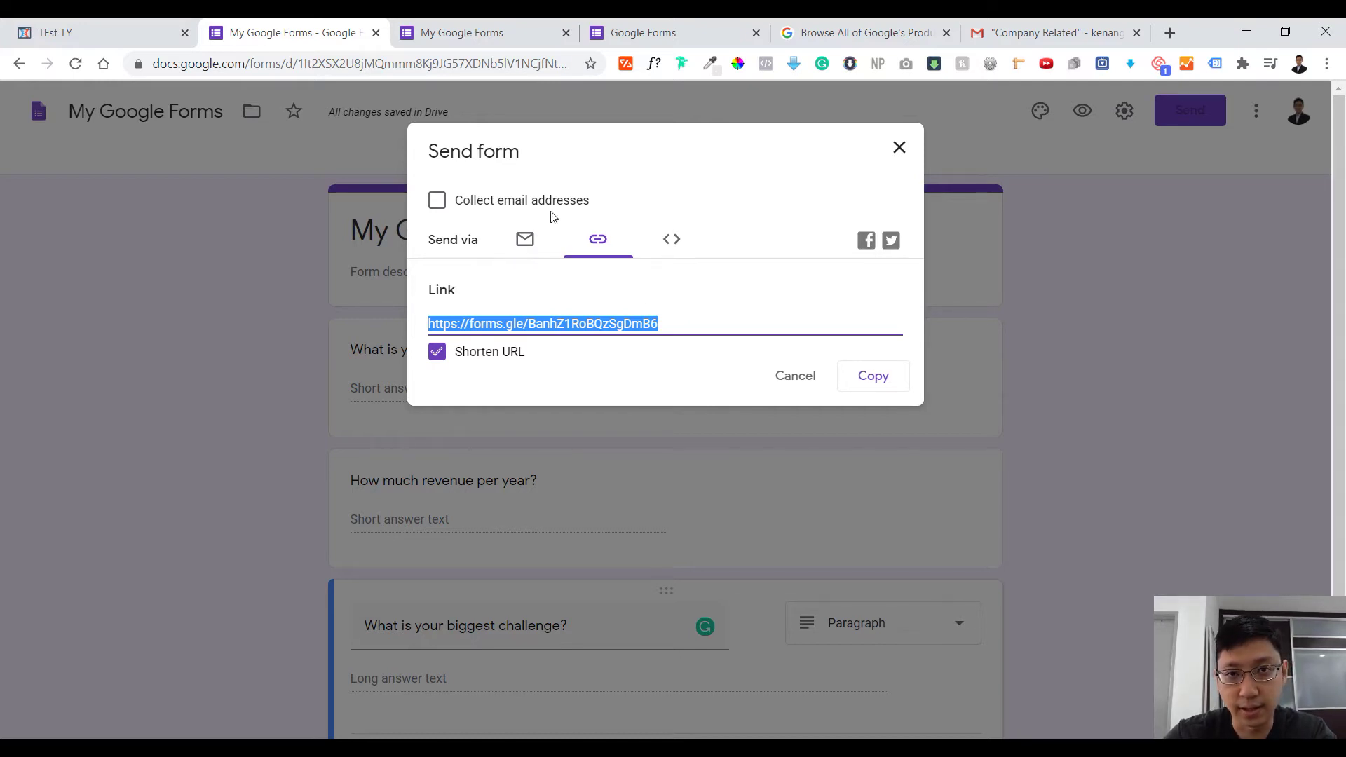
Switch the form's sending options to Embed HTML, check the live form, and copy the 640 by 641 px iframe code.
click(670, 242)
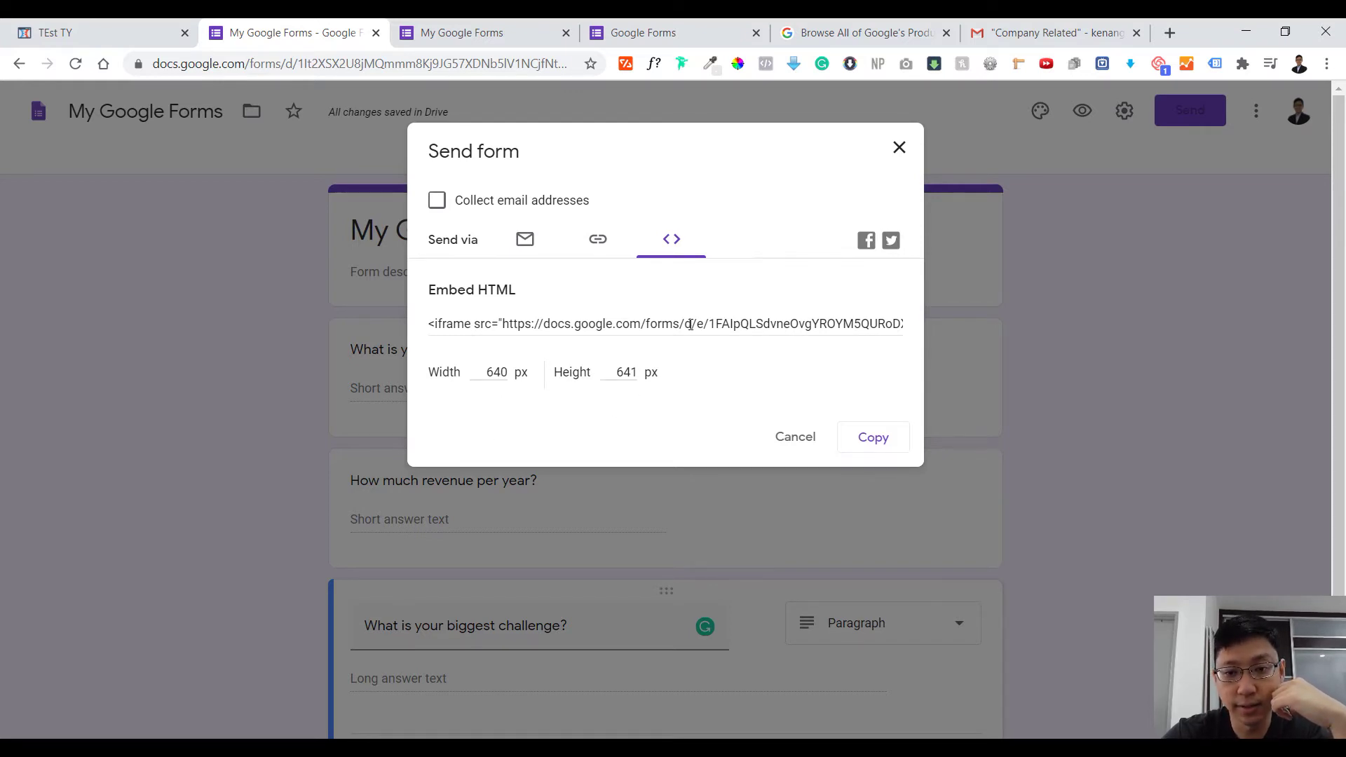
click(491, 33)
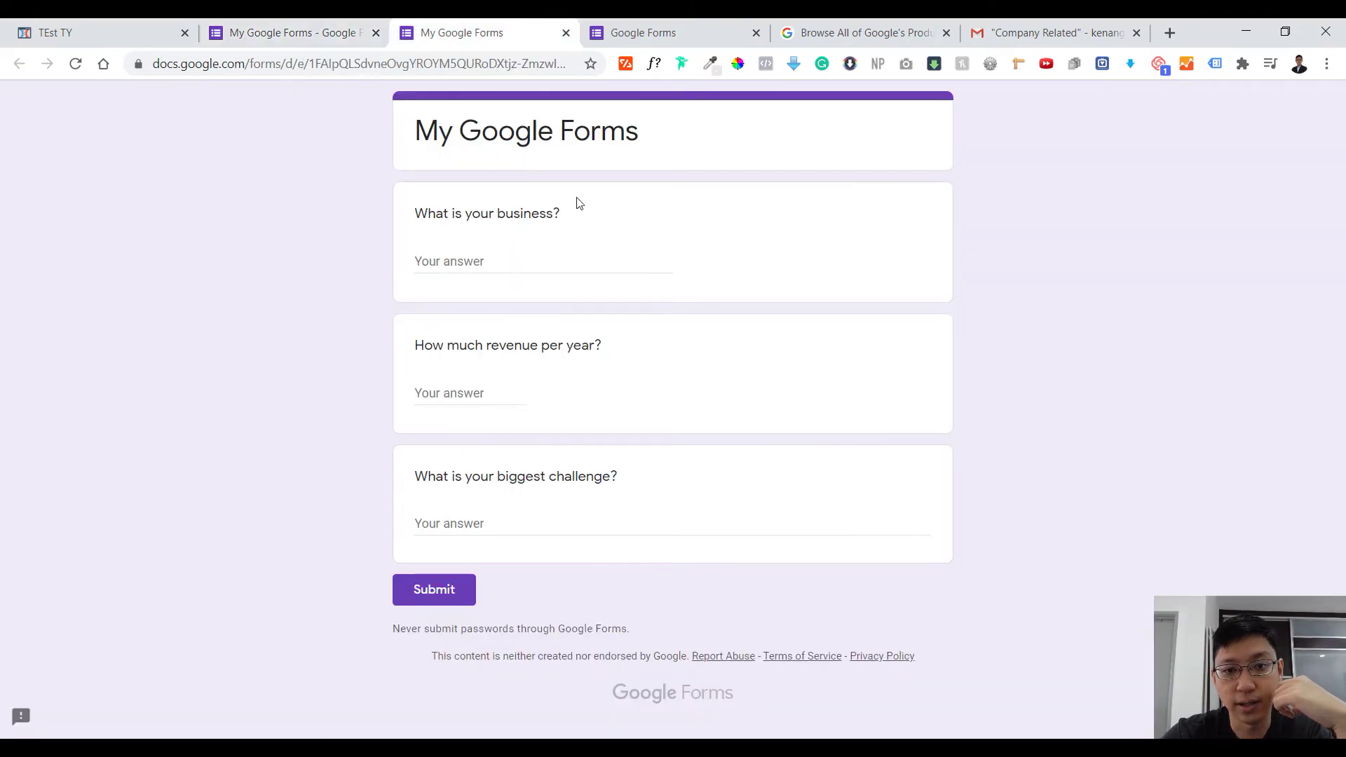
click(324, 23)
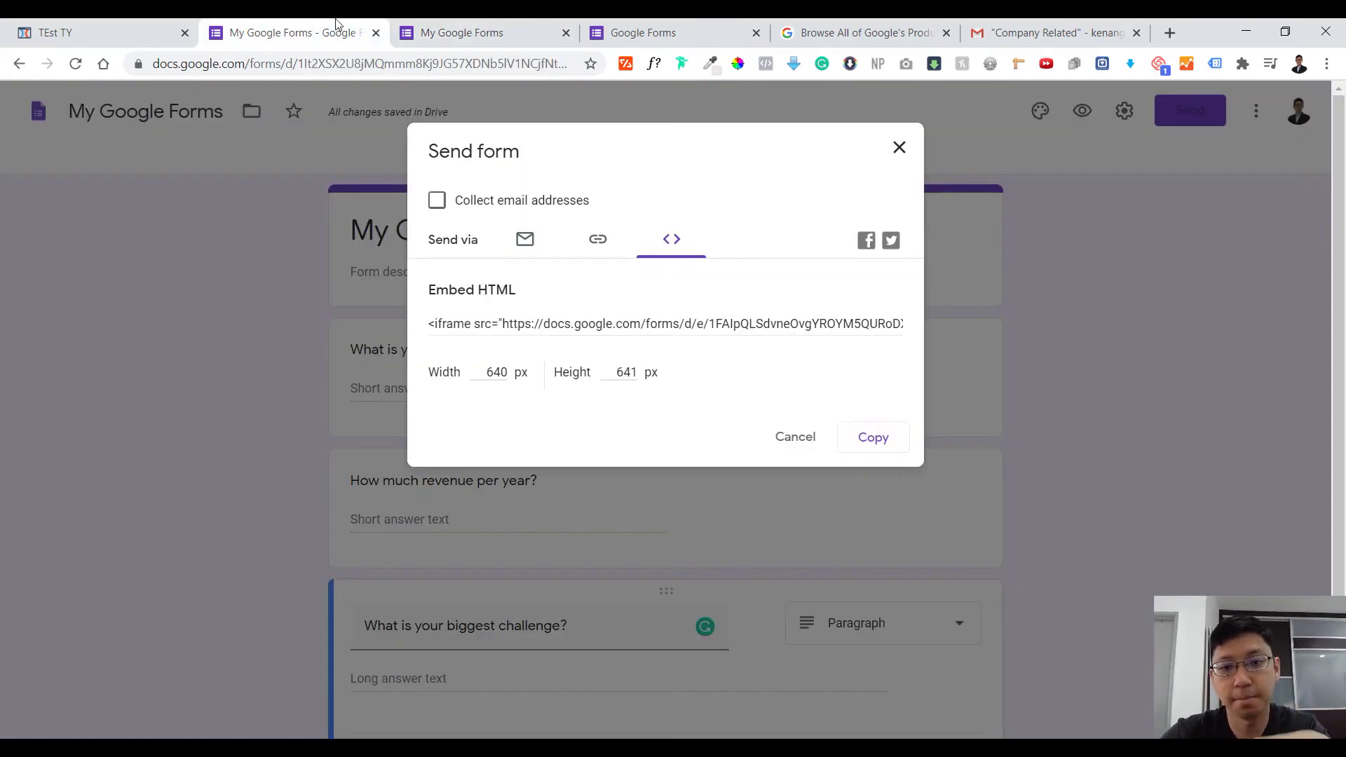
click(738, 312)
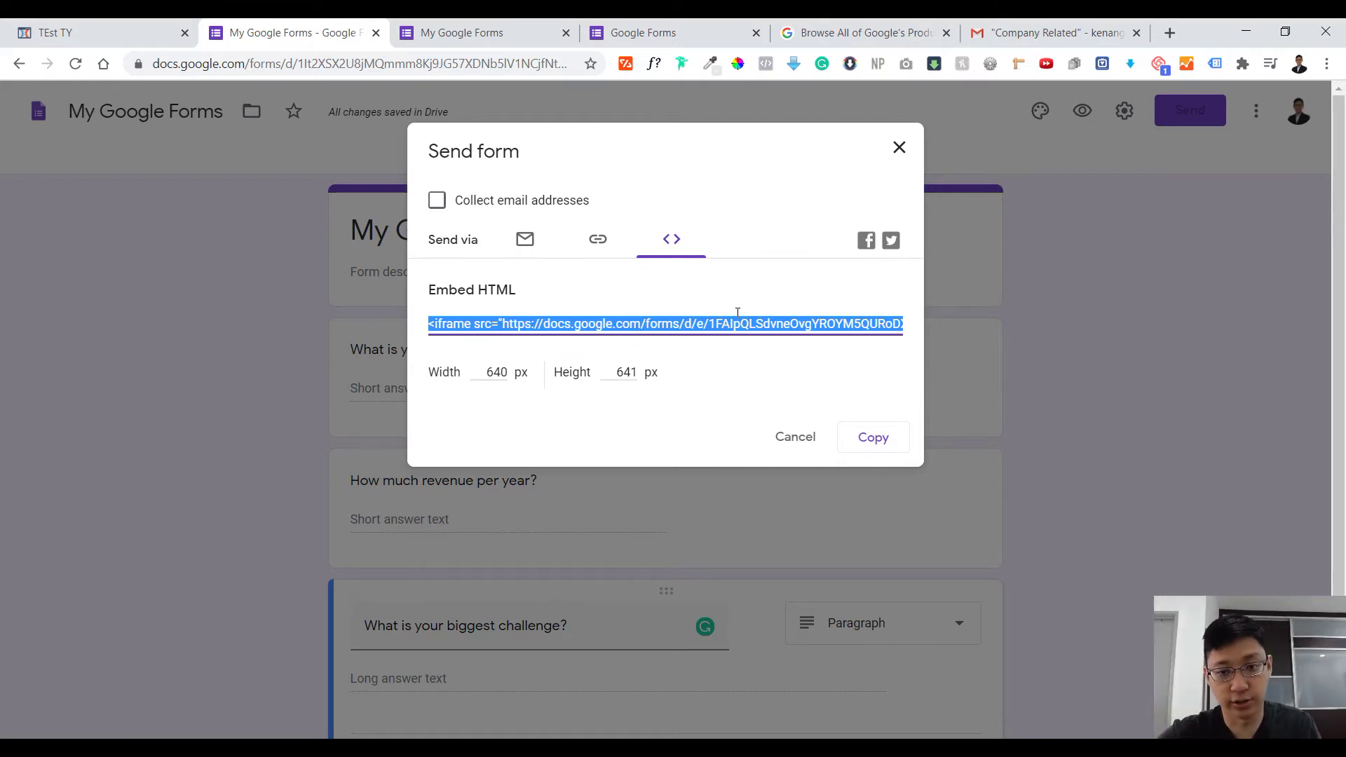
Paste the form's iframe embed code into the Custom JavaScript/HTML editor of the ClickFunnels page, close the editor and save the page.
click(83, 30)
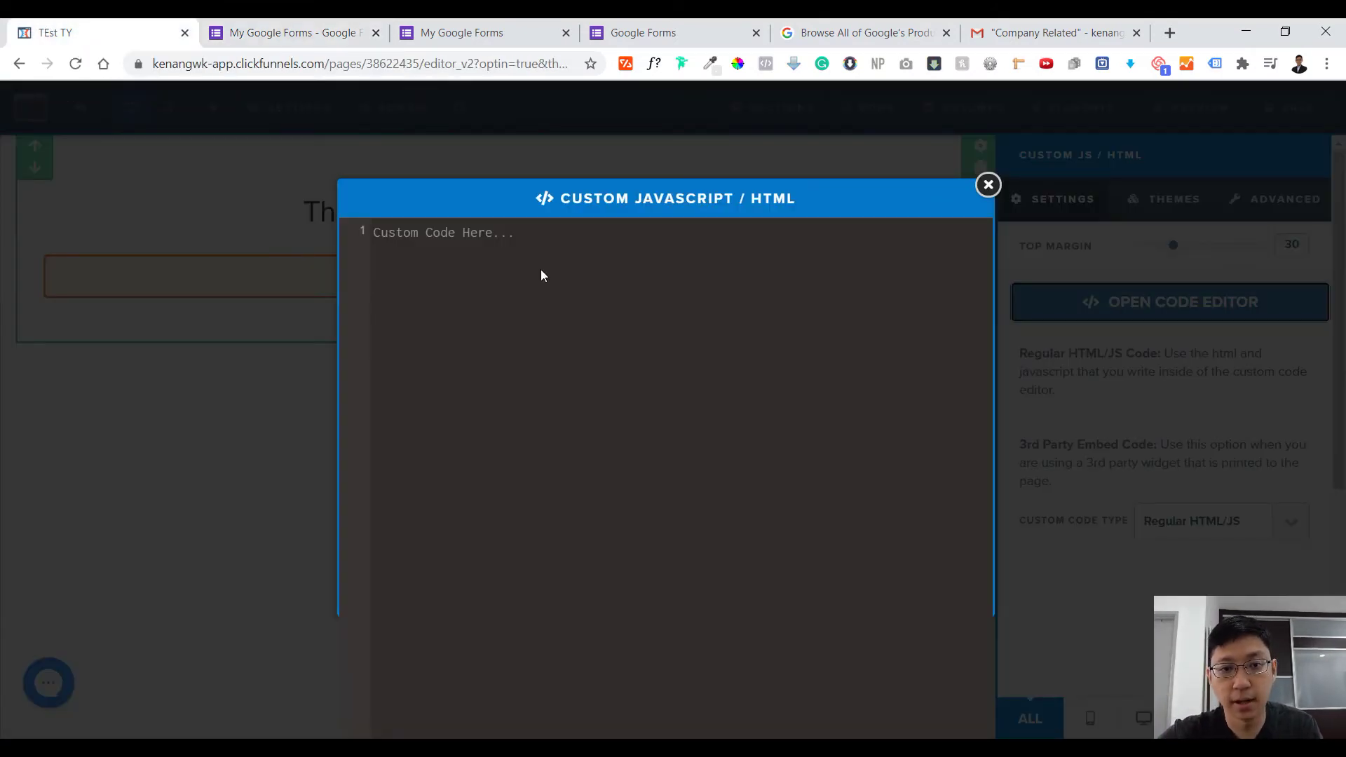
text(<iframe src="https://docs.google.com/forms/d/e/1FAIpQLSdvneOvgYROYM5QURoDXtjz-ZmzwI4f4s9CLst1ApVHh39ILA/viewform?embedded=true" width="640" height="641" frameborder="0" marginheight="0" marginwidth="0">Loading…</iframe>)
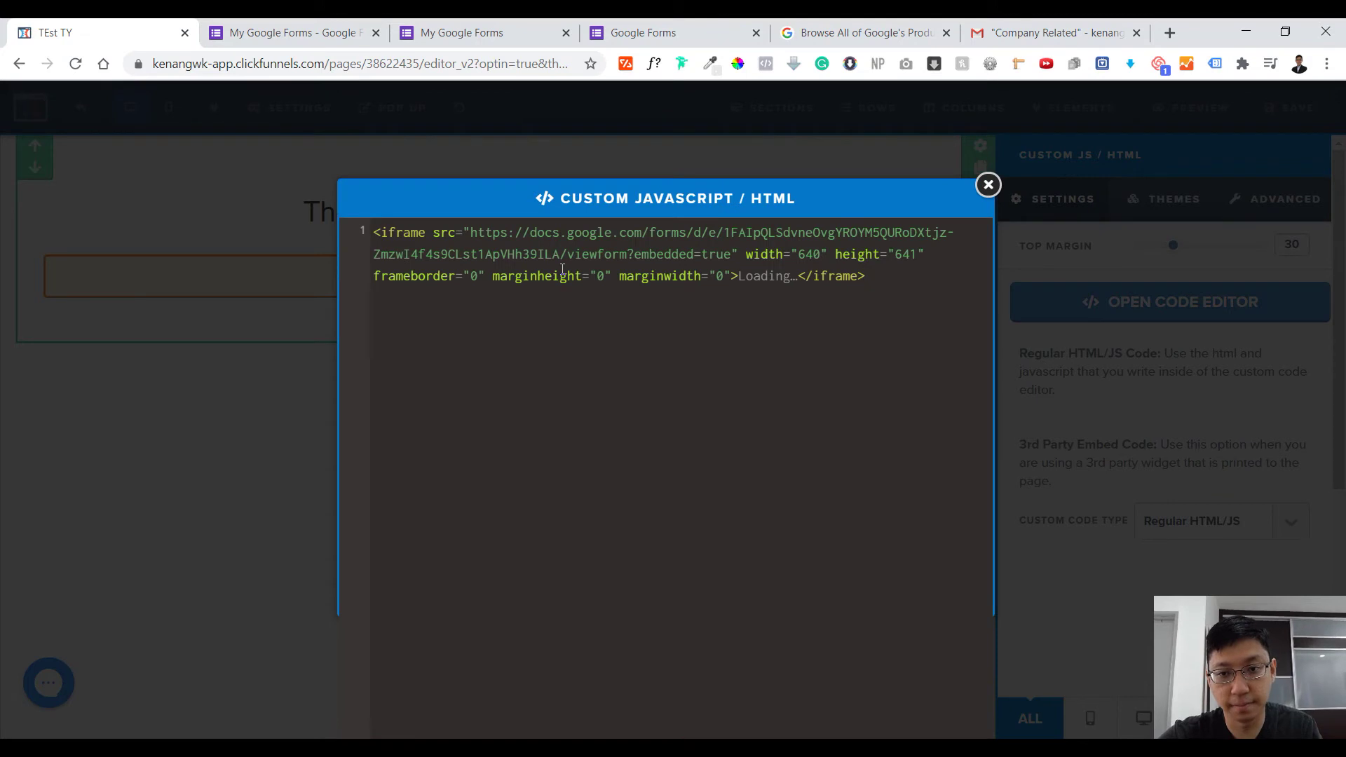
click(986, 188)
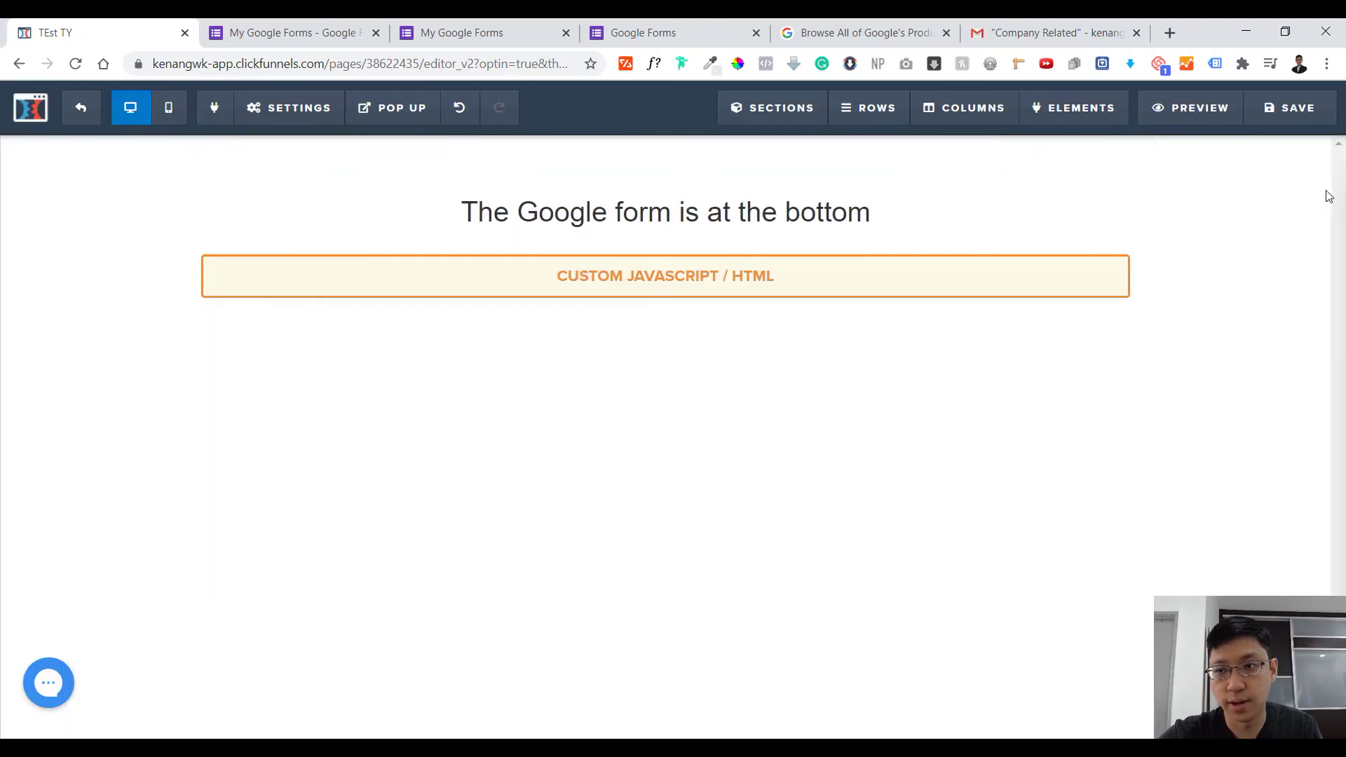
click(1295, 114)
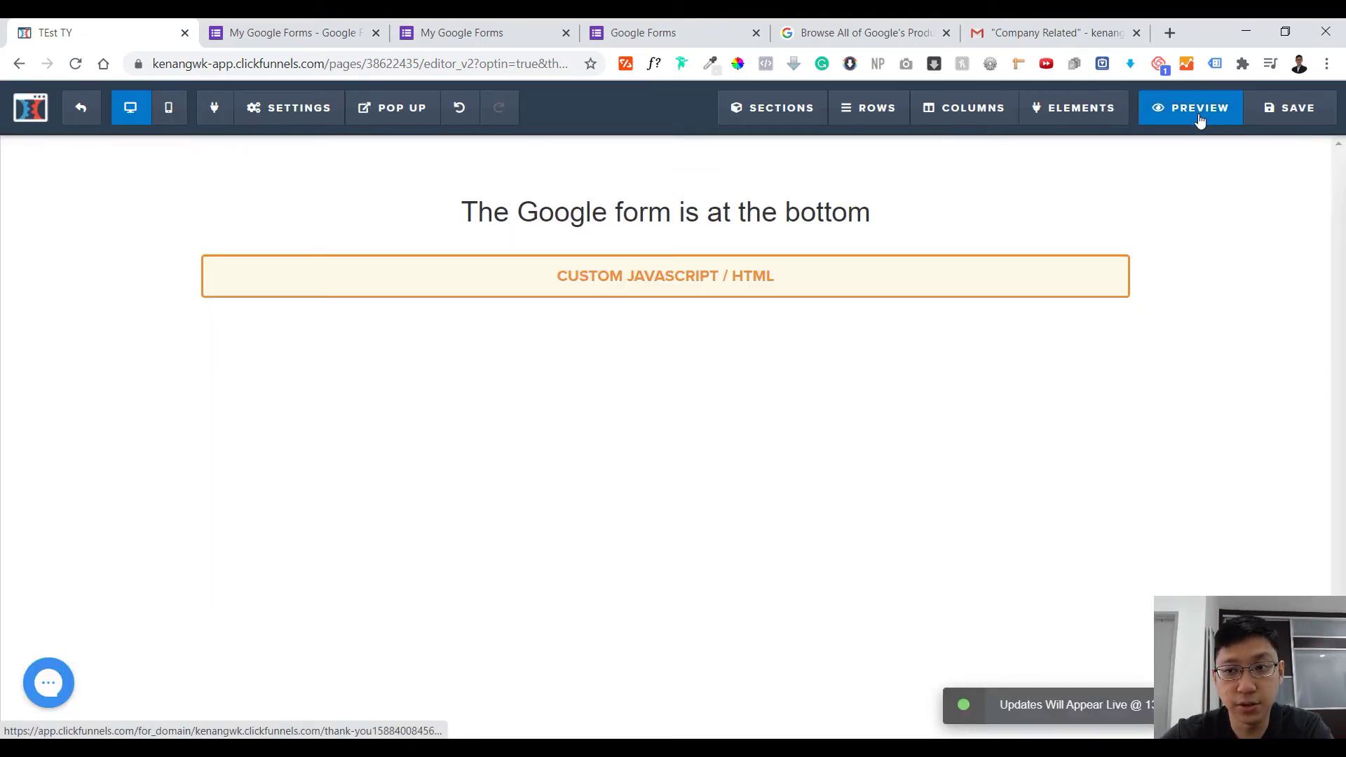
Preview the ClickFunnels page and examine how the embedded Google form fits under the headline.
click(1200, 113)
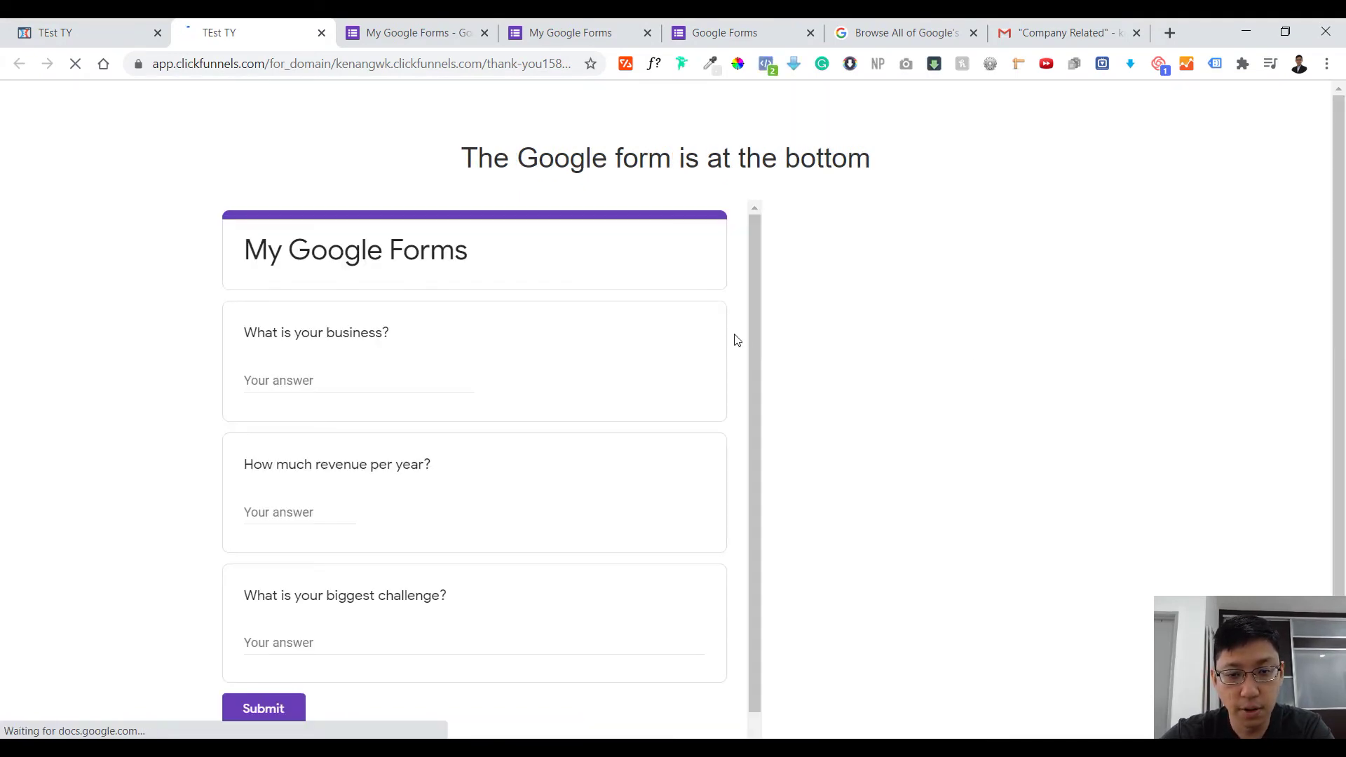
scroll(520, 421, down, 3)
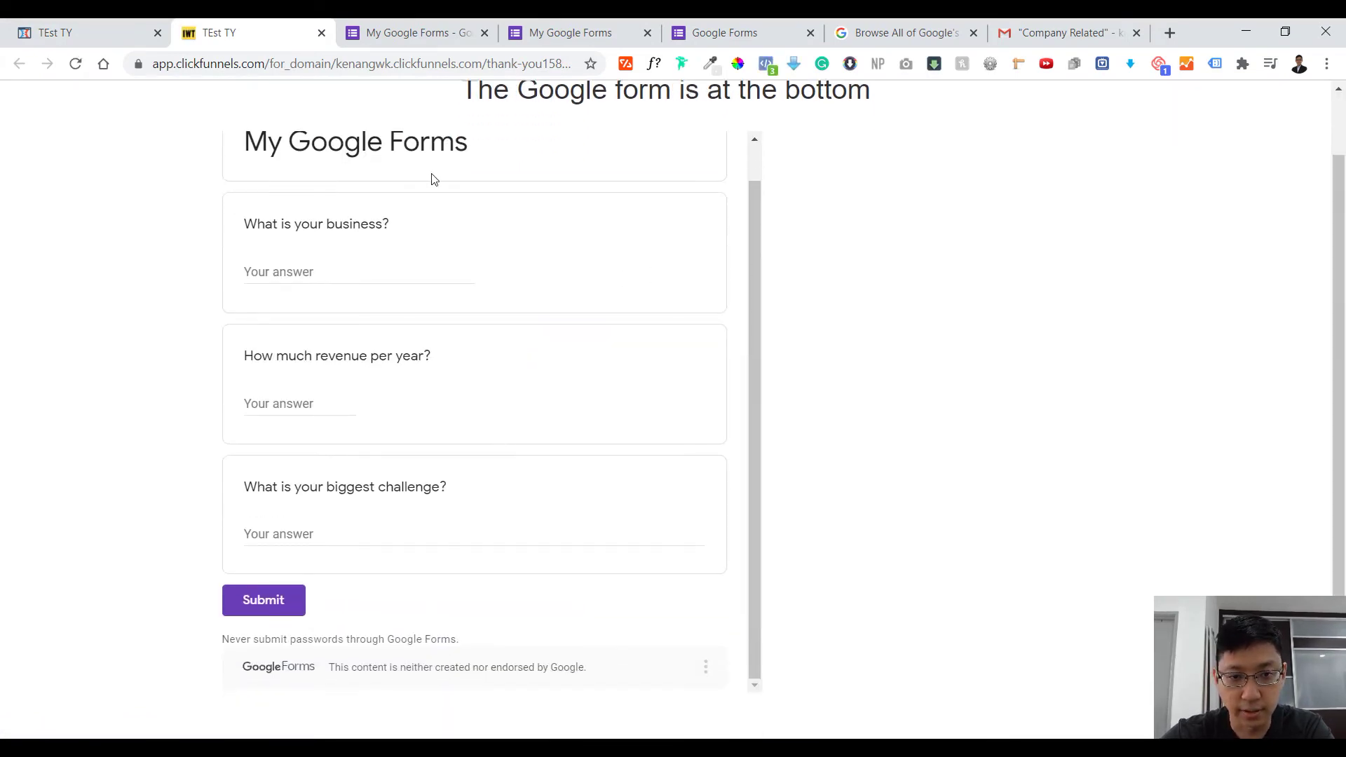
scroll(371, 609, up, 3)
Back in the ClickFunnels page editor, set the iframe height in the Custom JS/HTML code to 800 and save the page.
click(56, 33)
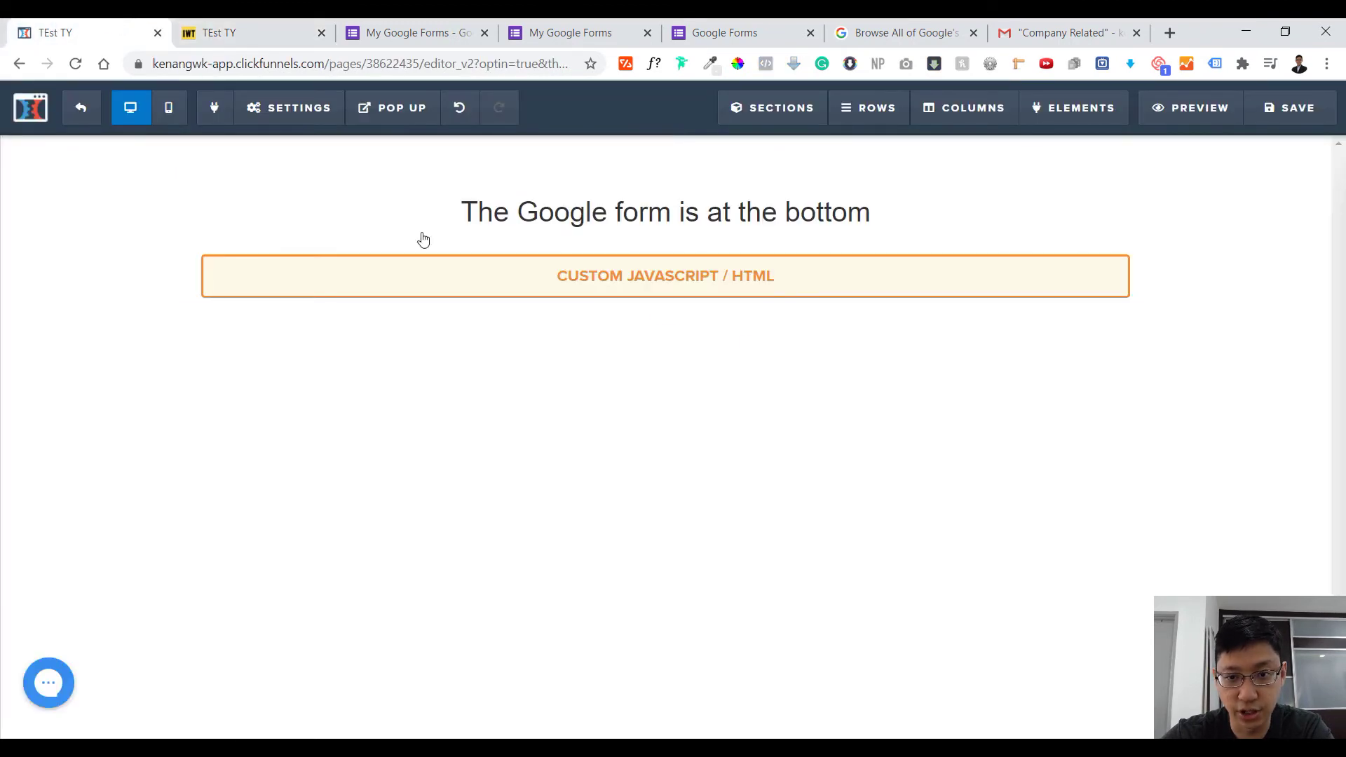
click(776, 277)
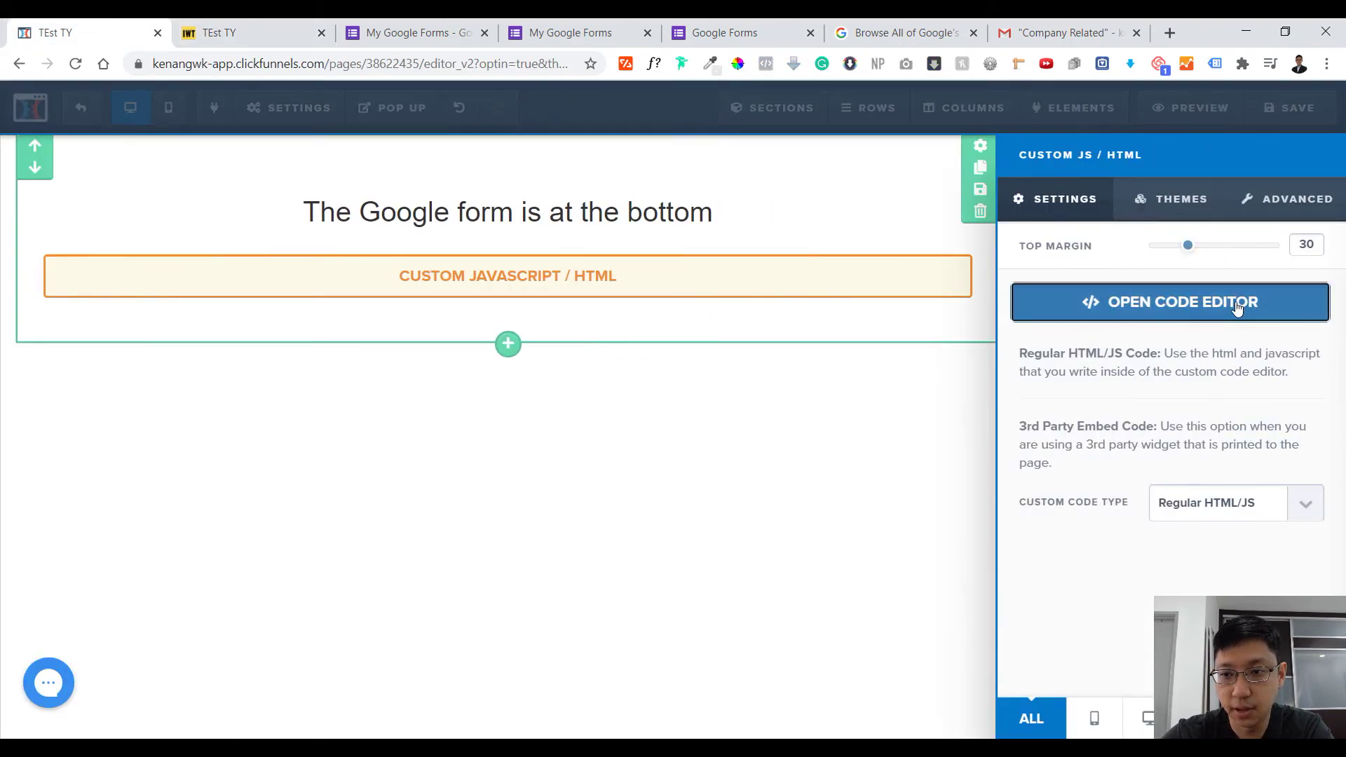
click(1237, 306)
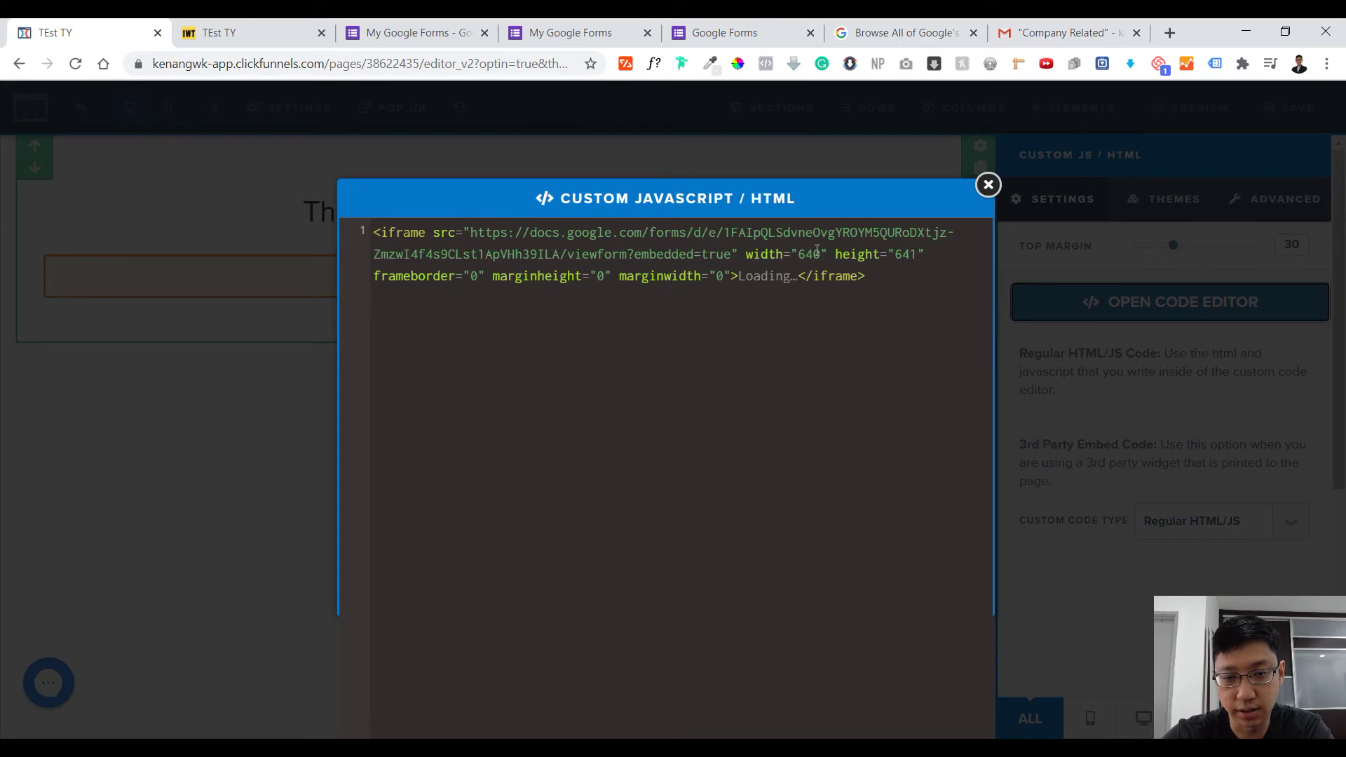
double_click(904, 256)
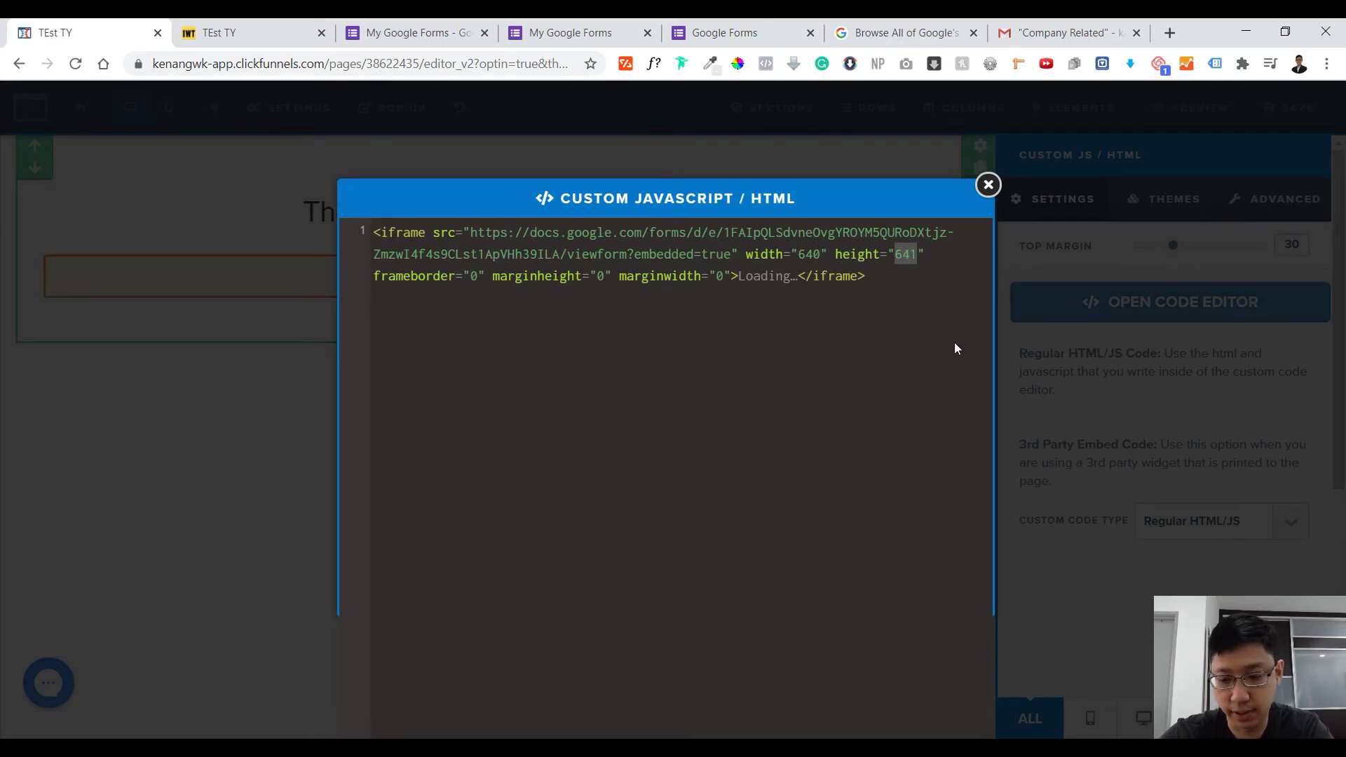
text(800)
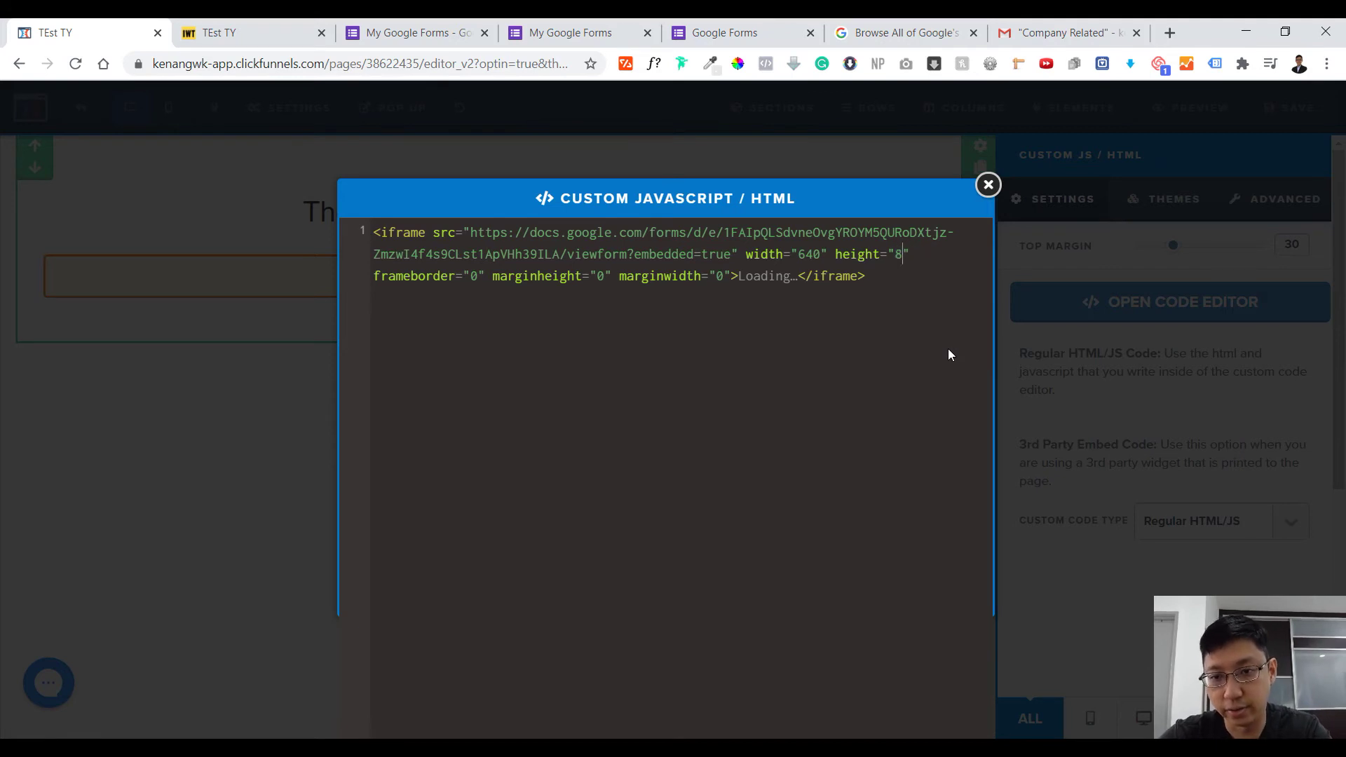
click(988, 185)
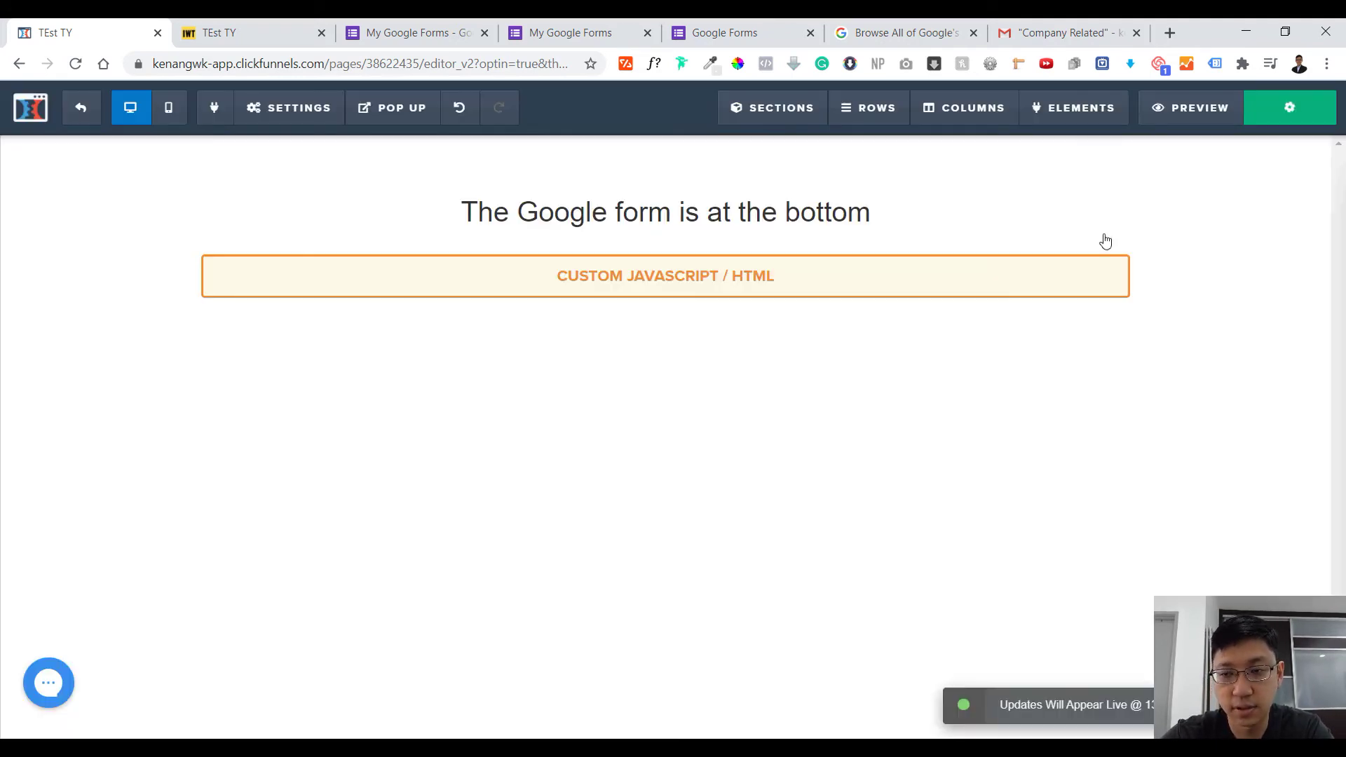
Check the page preview for the embedded form's height and placement from the title down to the submit area.
click(235, 25)
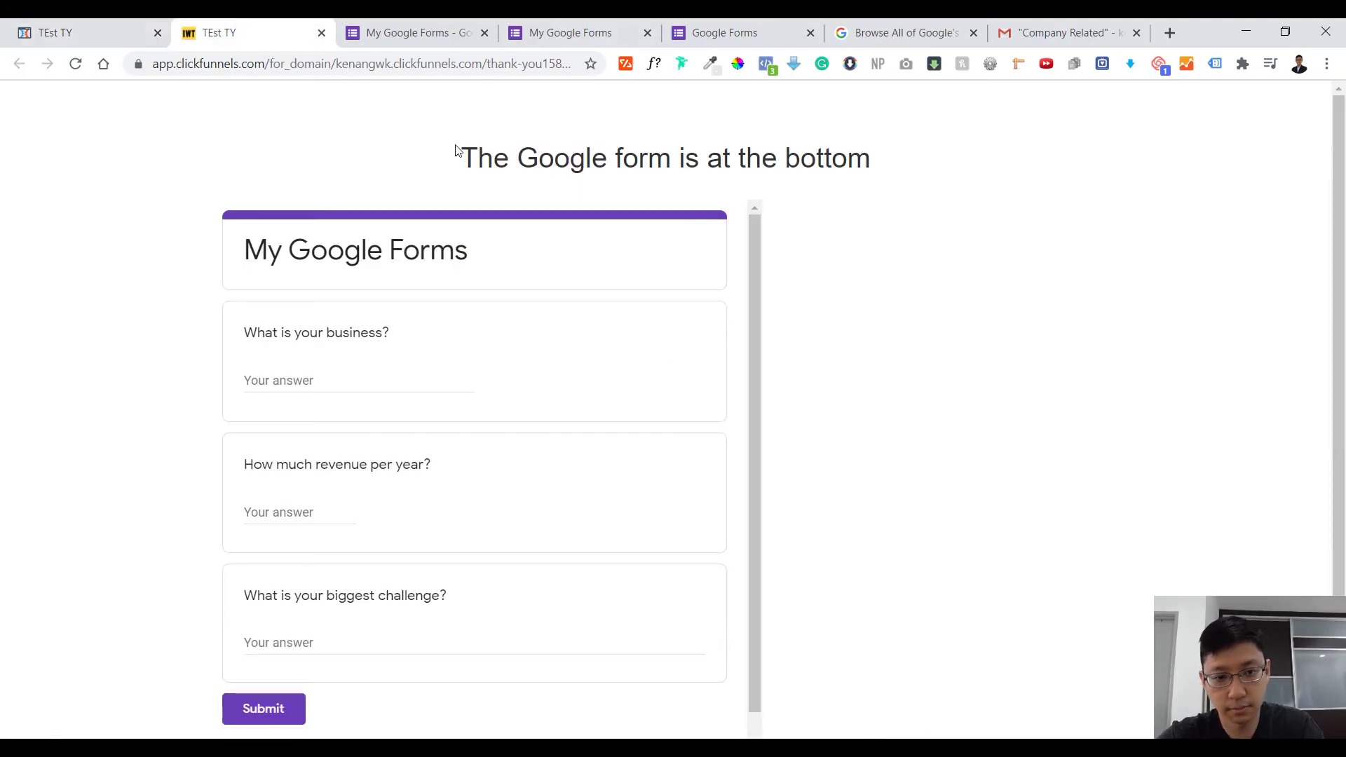
scroll(734, 439, down, 3)
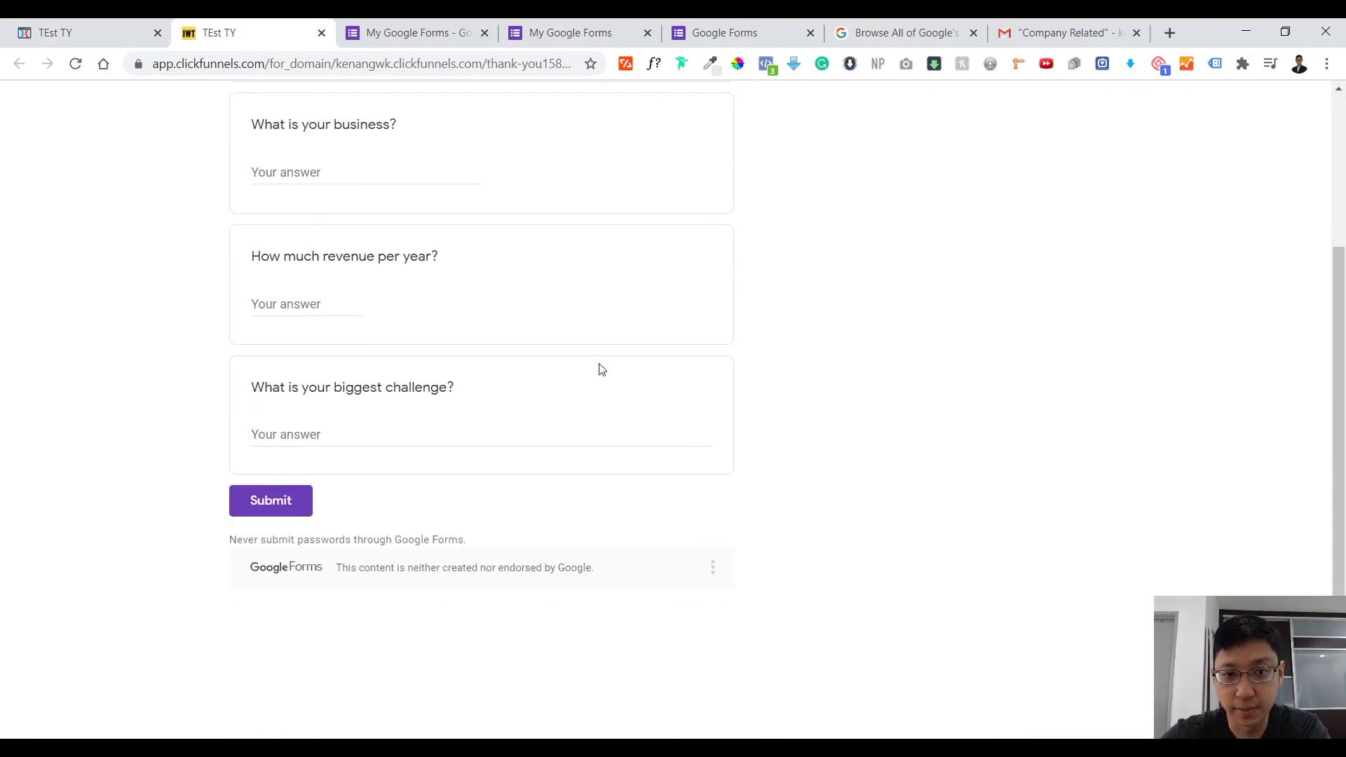
scroll(678, 451, up, 3)
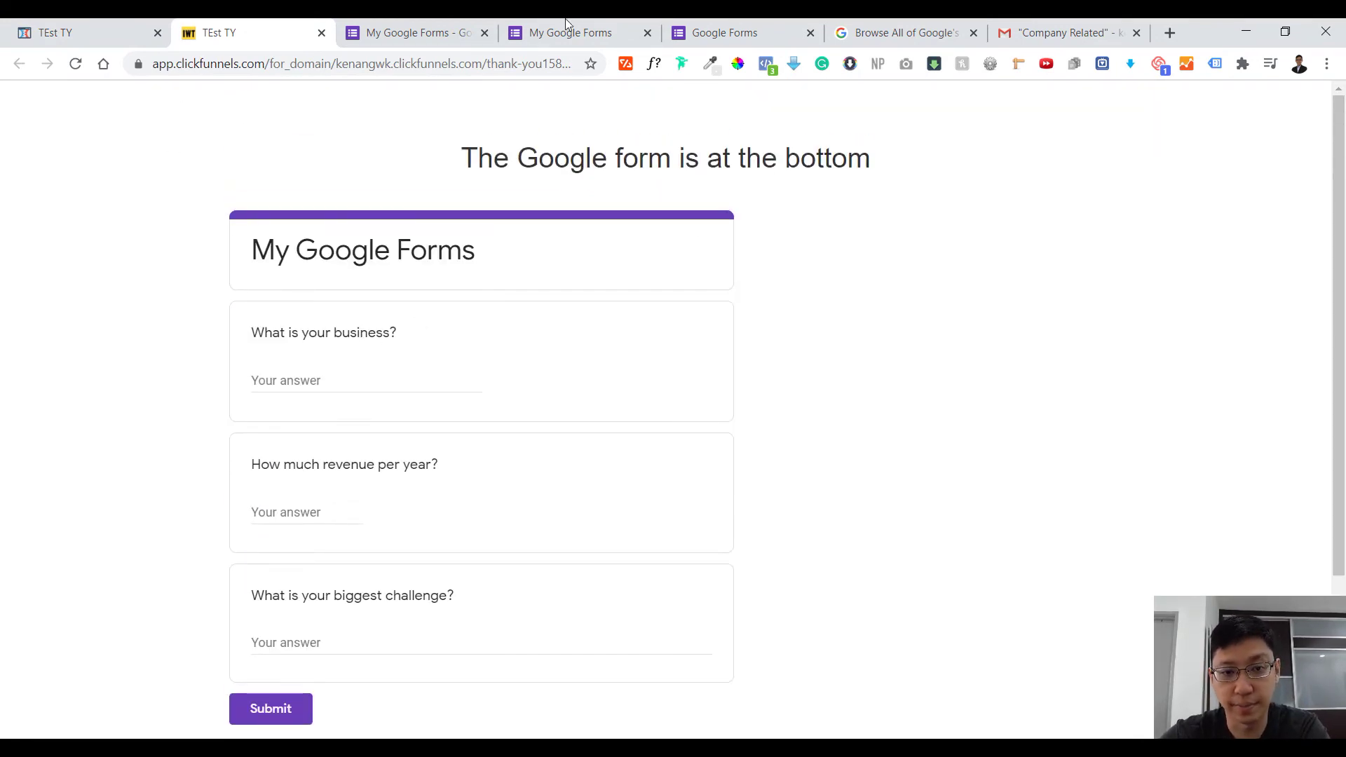
scroll(496, 382, down, 3)
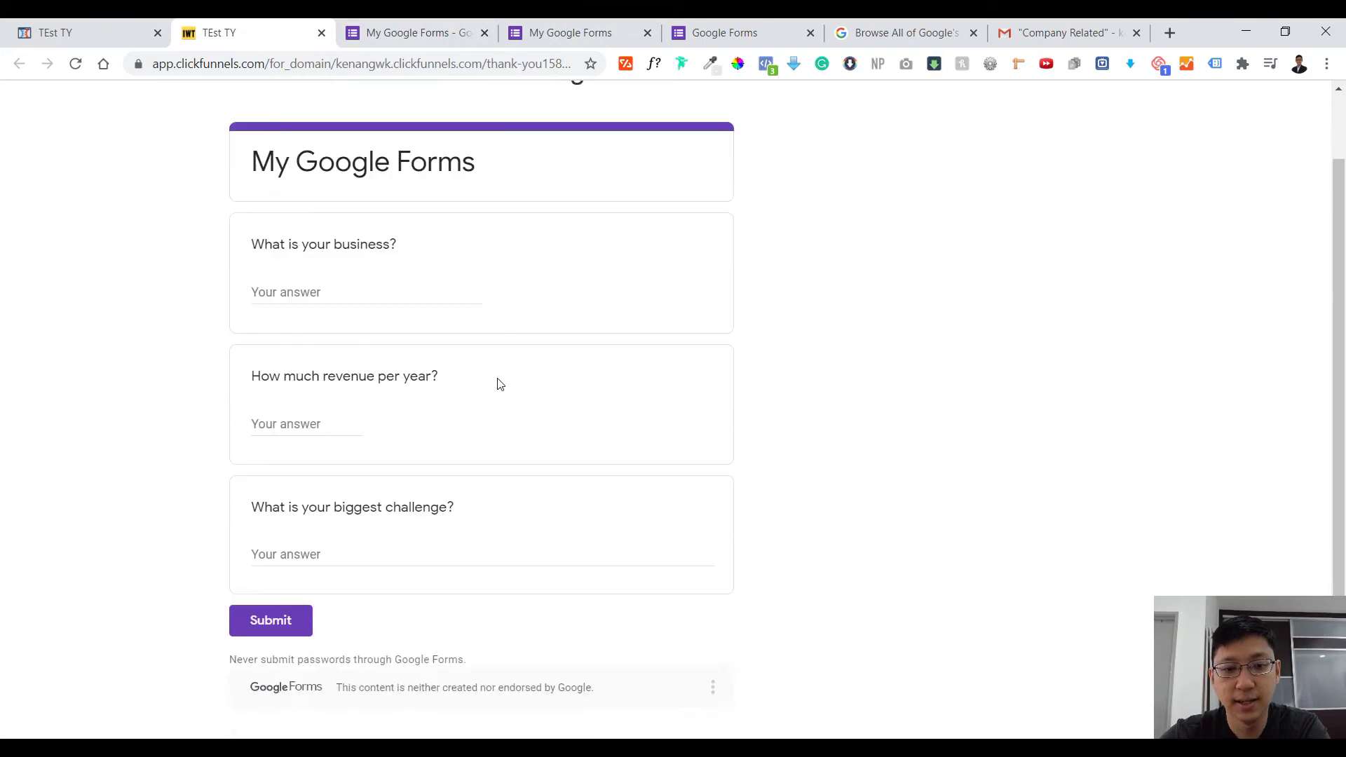
scroll(572, 389, up, 3)
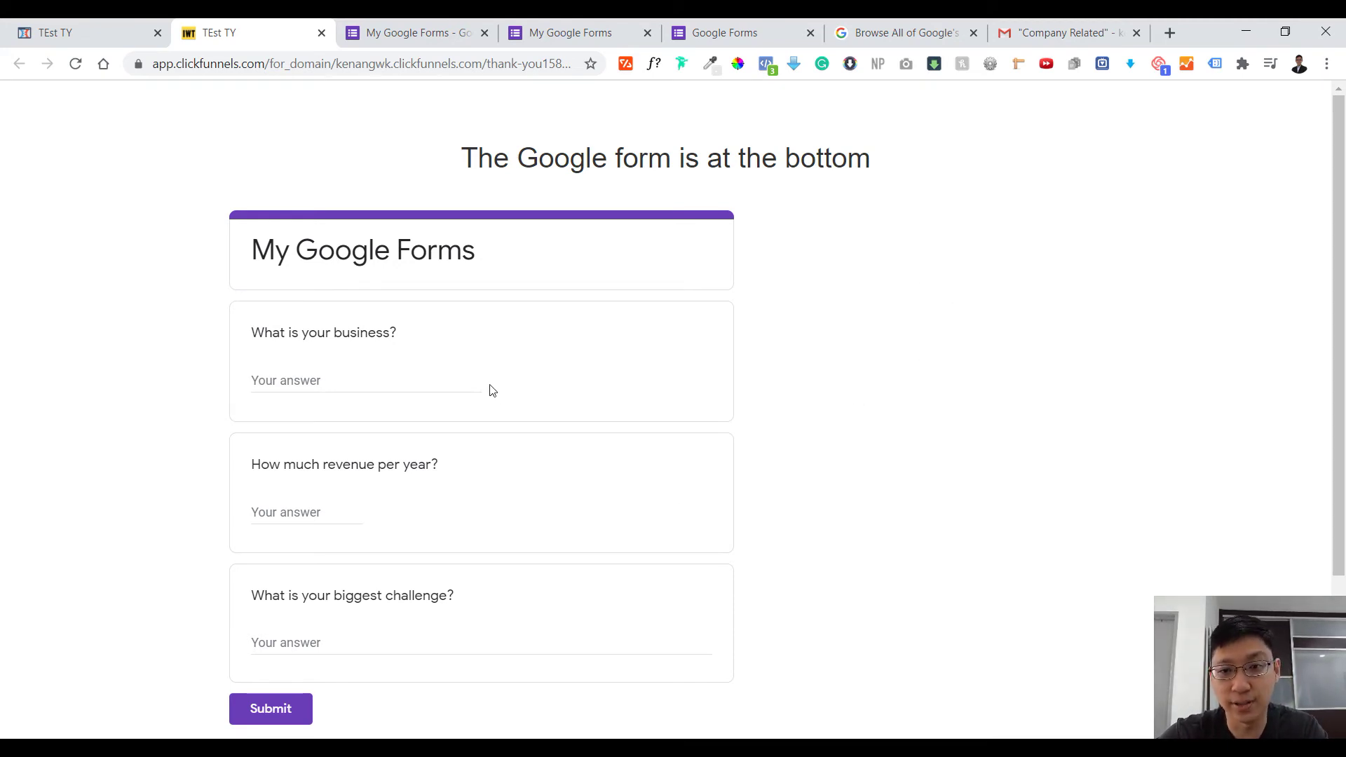
Wrap the iframe in the page's Custom JS/HTML code with <center> and </center> tags and save the page.
click(37, 23)
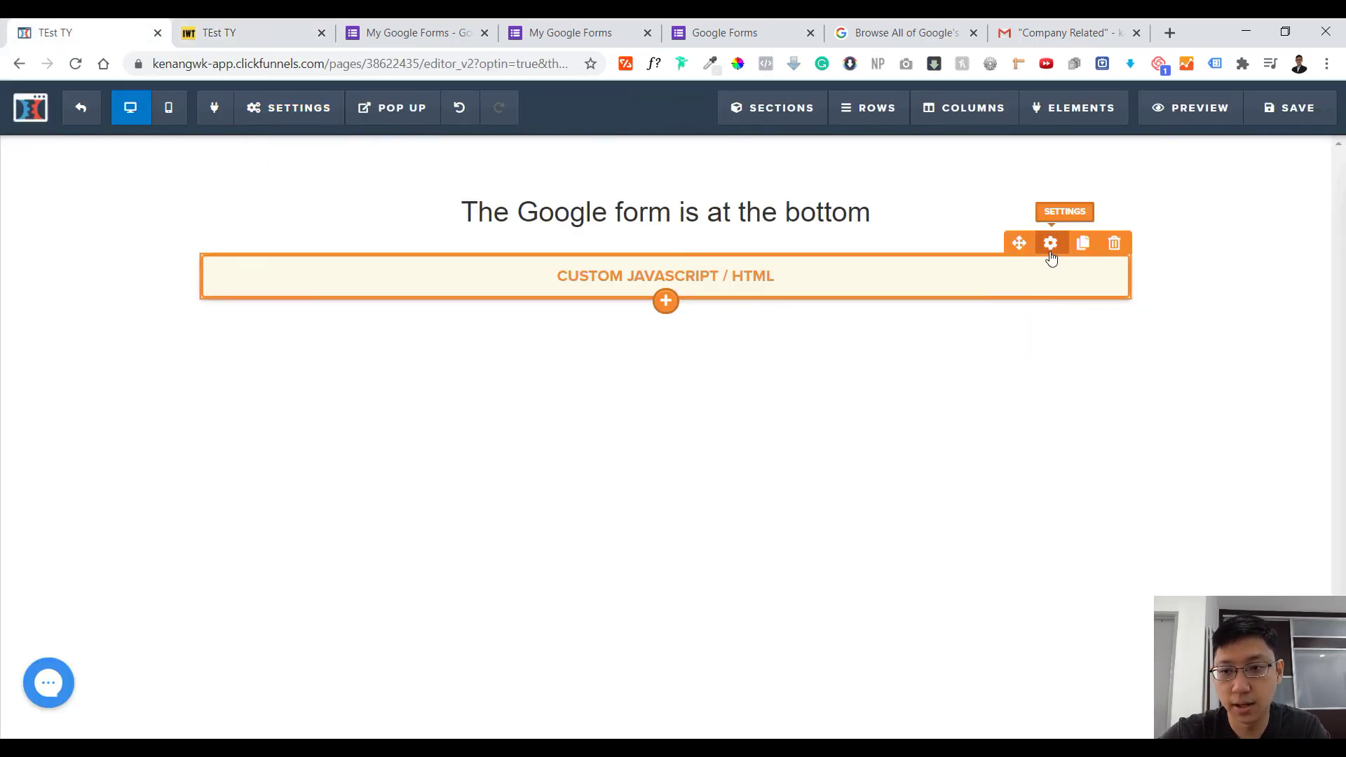
click(1051, 257)
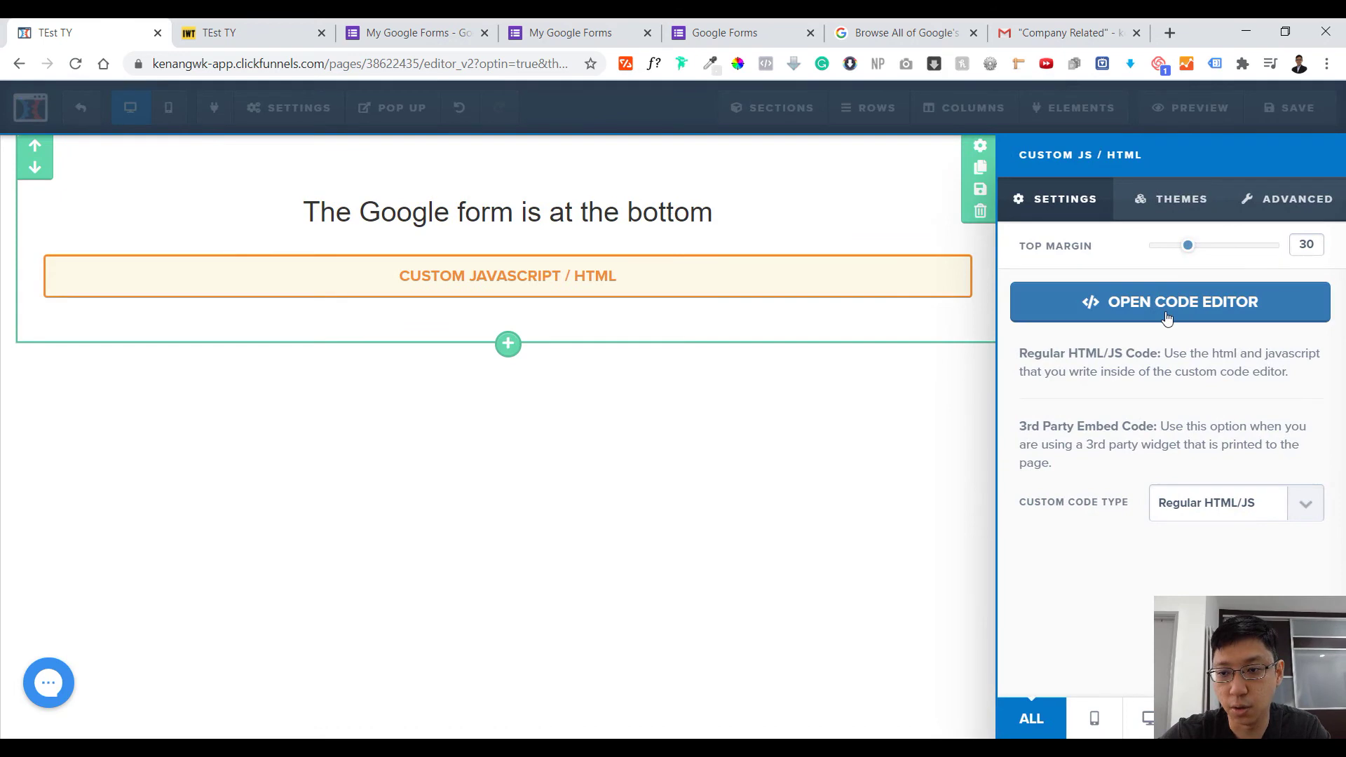
click(1169, 304)
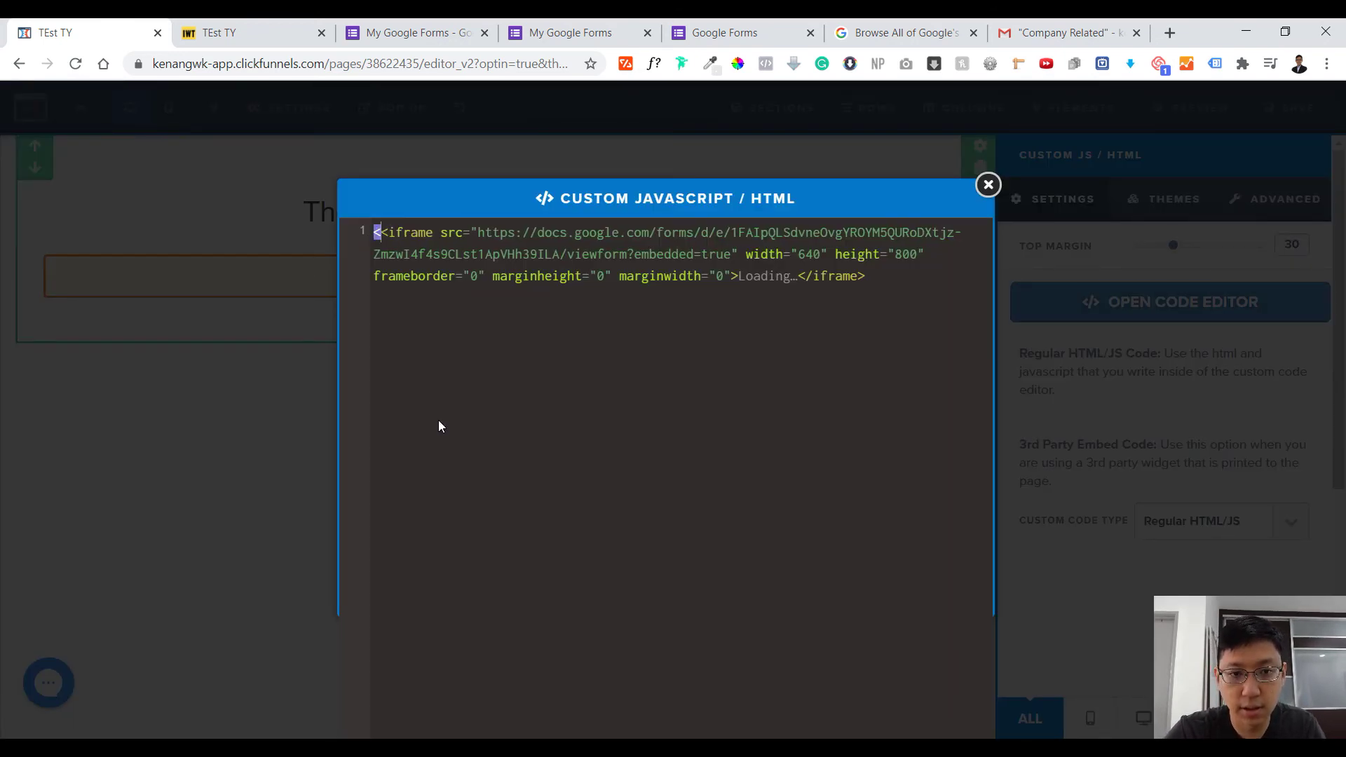
key(ctrl+a)
text(<center)
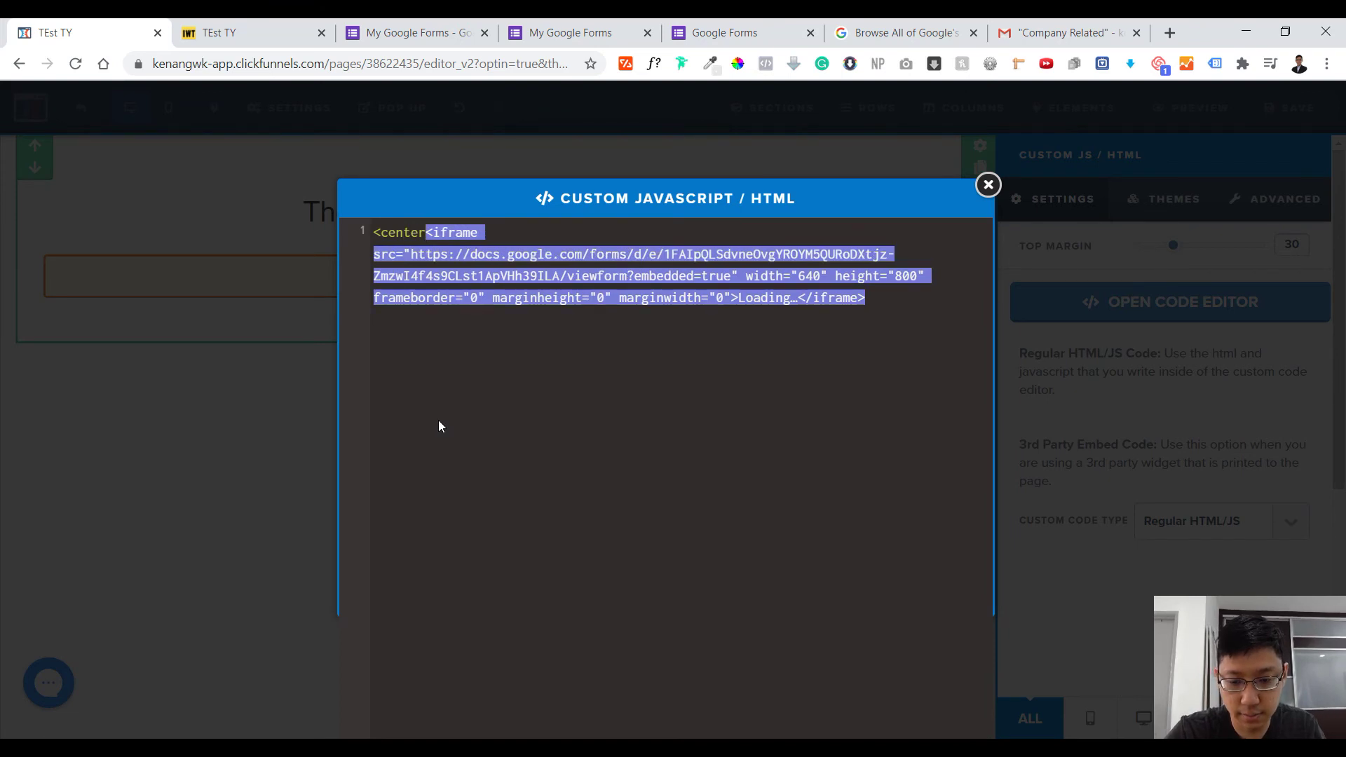
text(>)
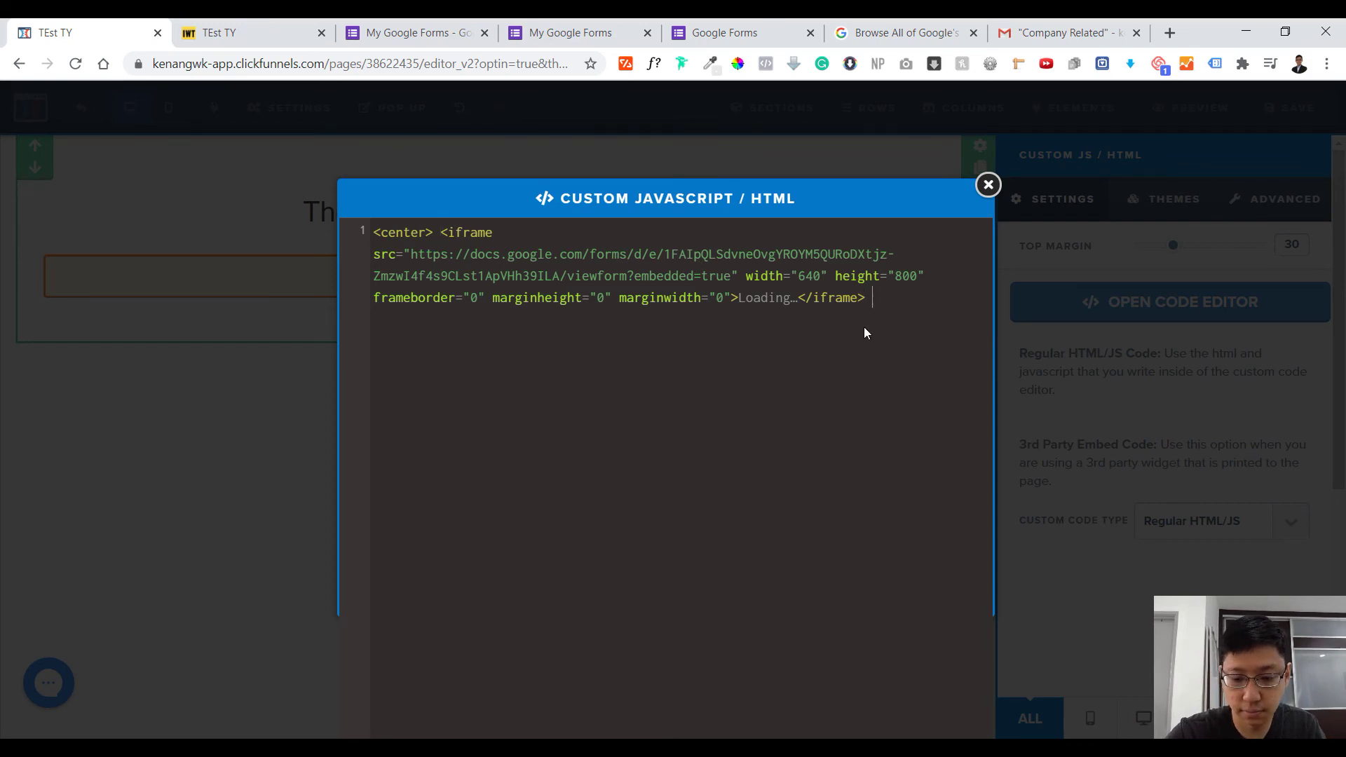
text( /center)
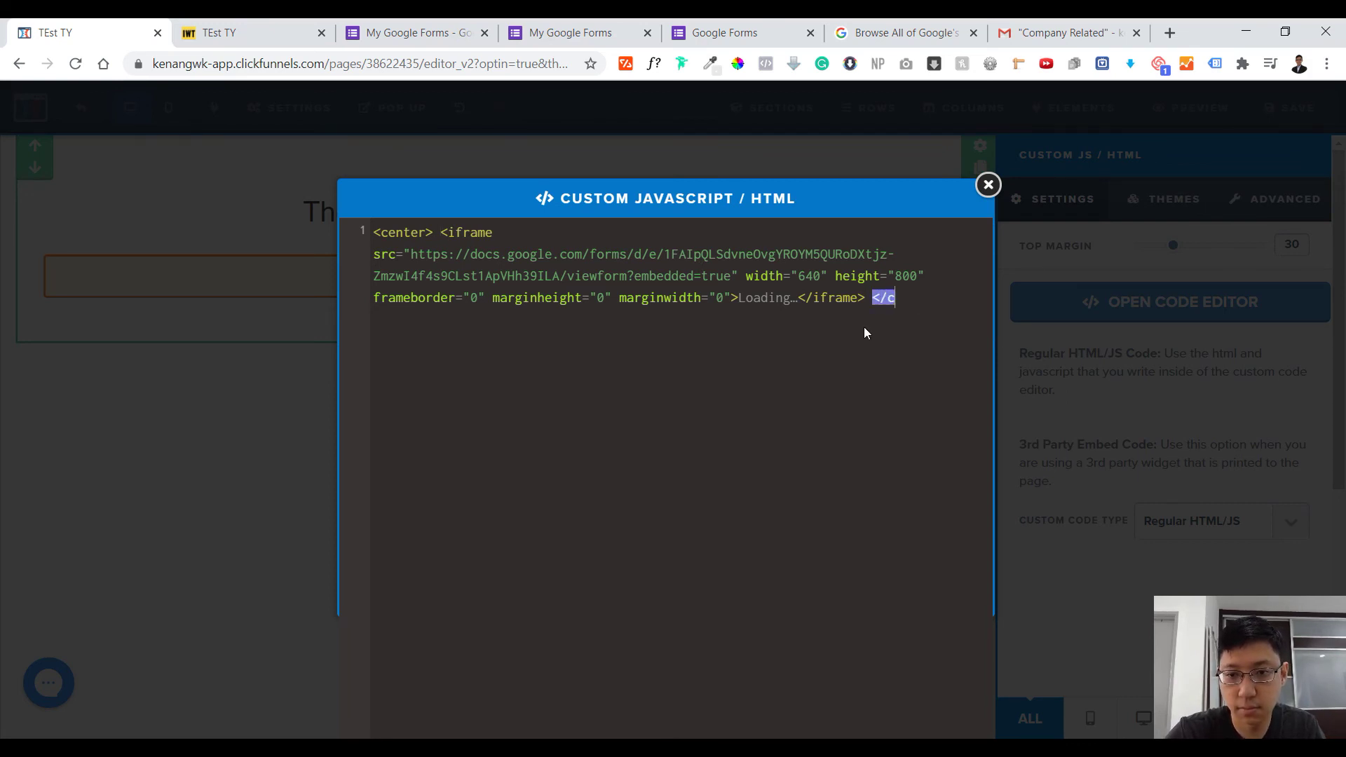
text(>)
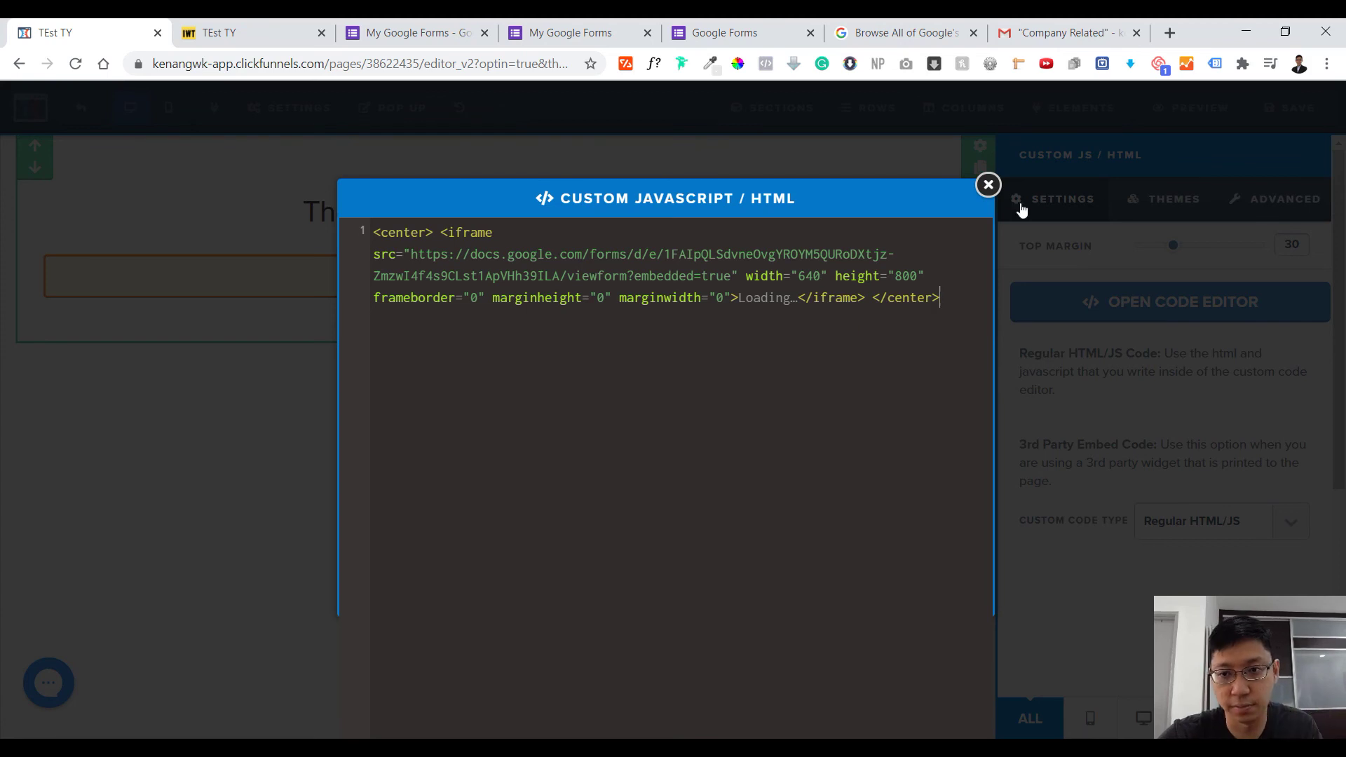
click(989, 185)
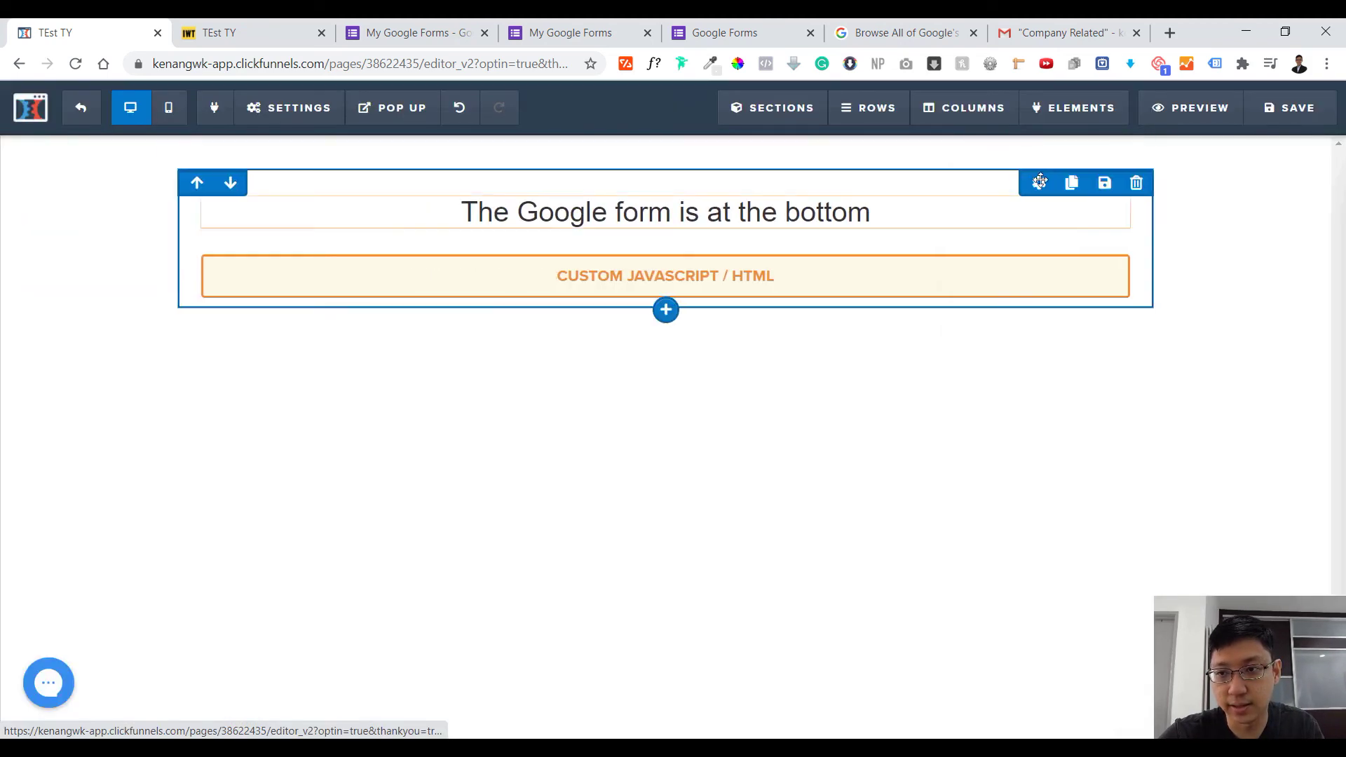
click(1303, 111)
Check the embedded form's horizontal alignment in the page preview and return to the ClickFunnels page editor.
click(230, 28)
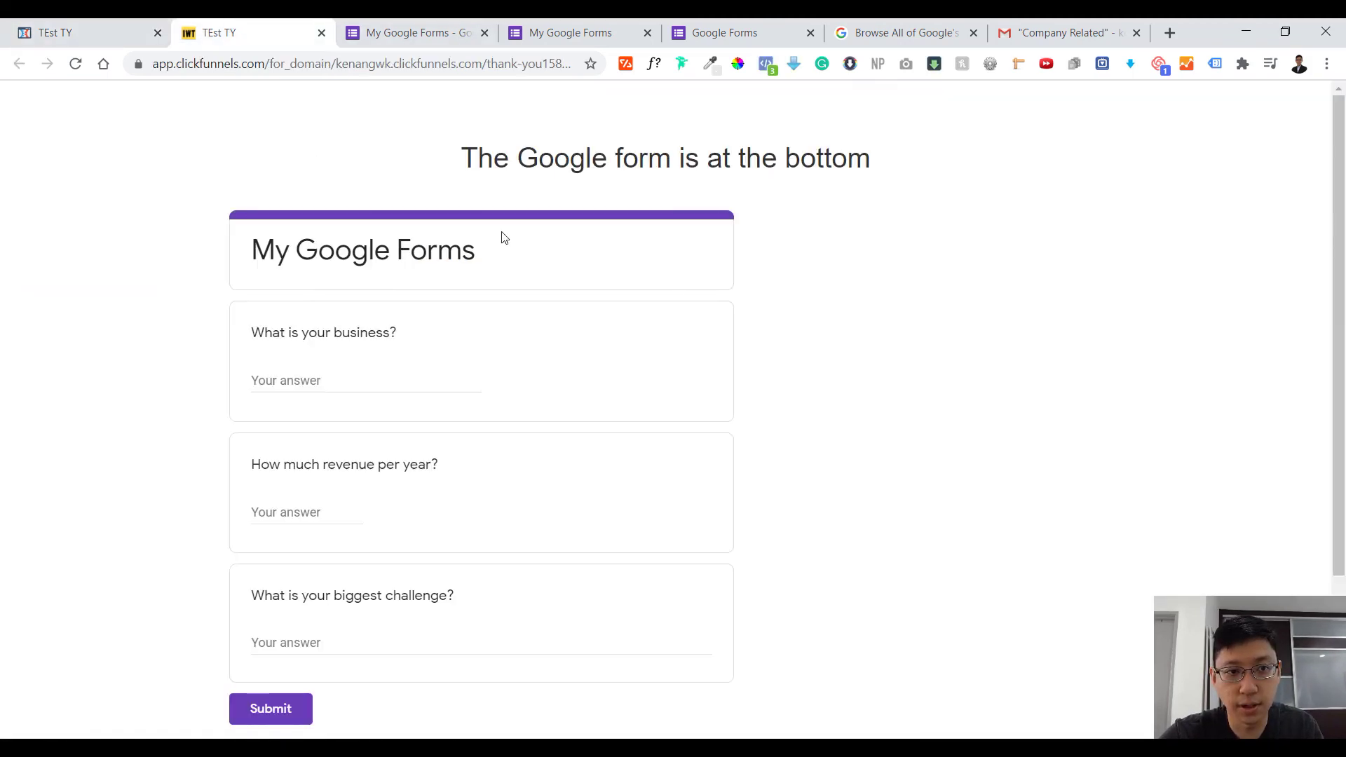
scroll(1071, 376, down, 3)
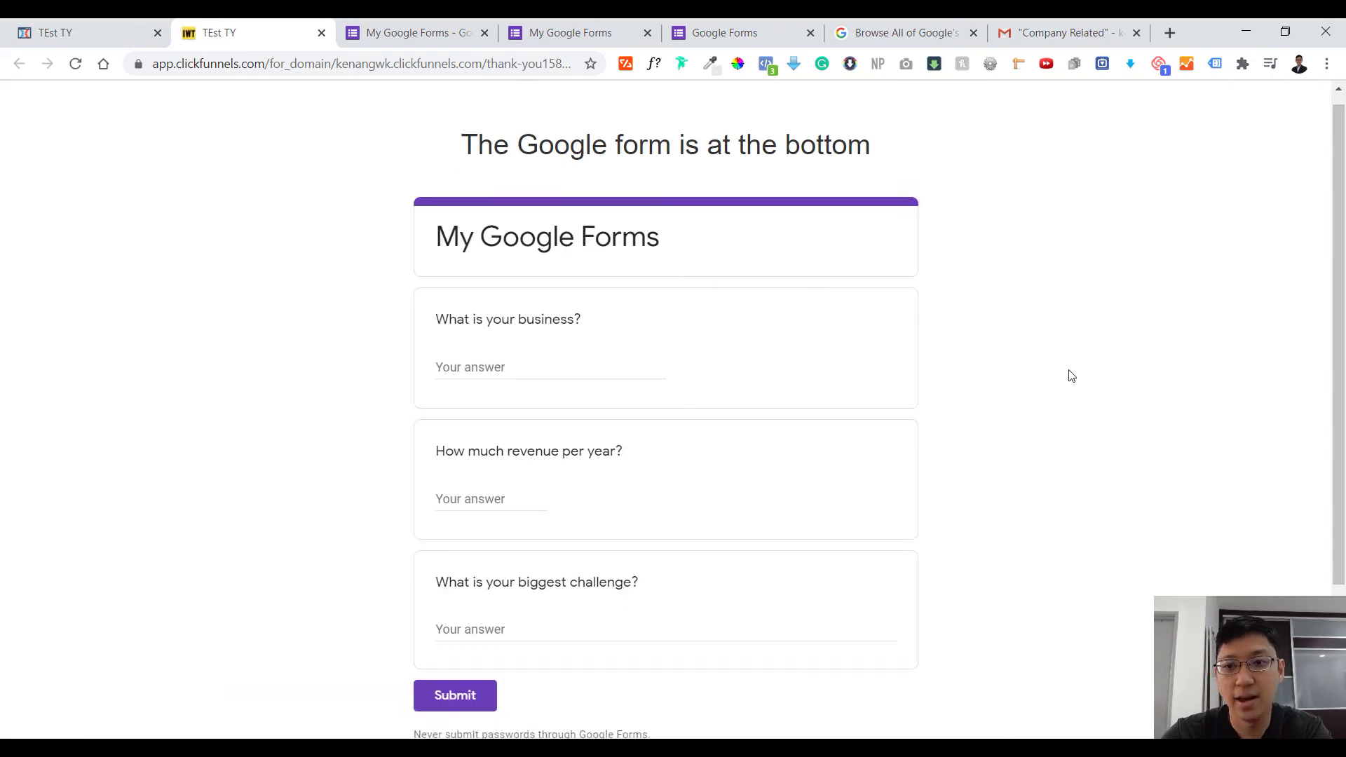
scroll(1072, 368, up, 2)
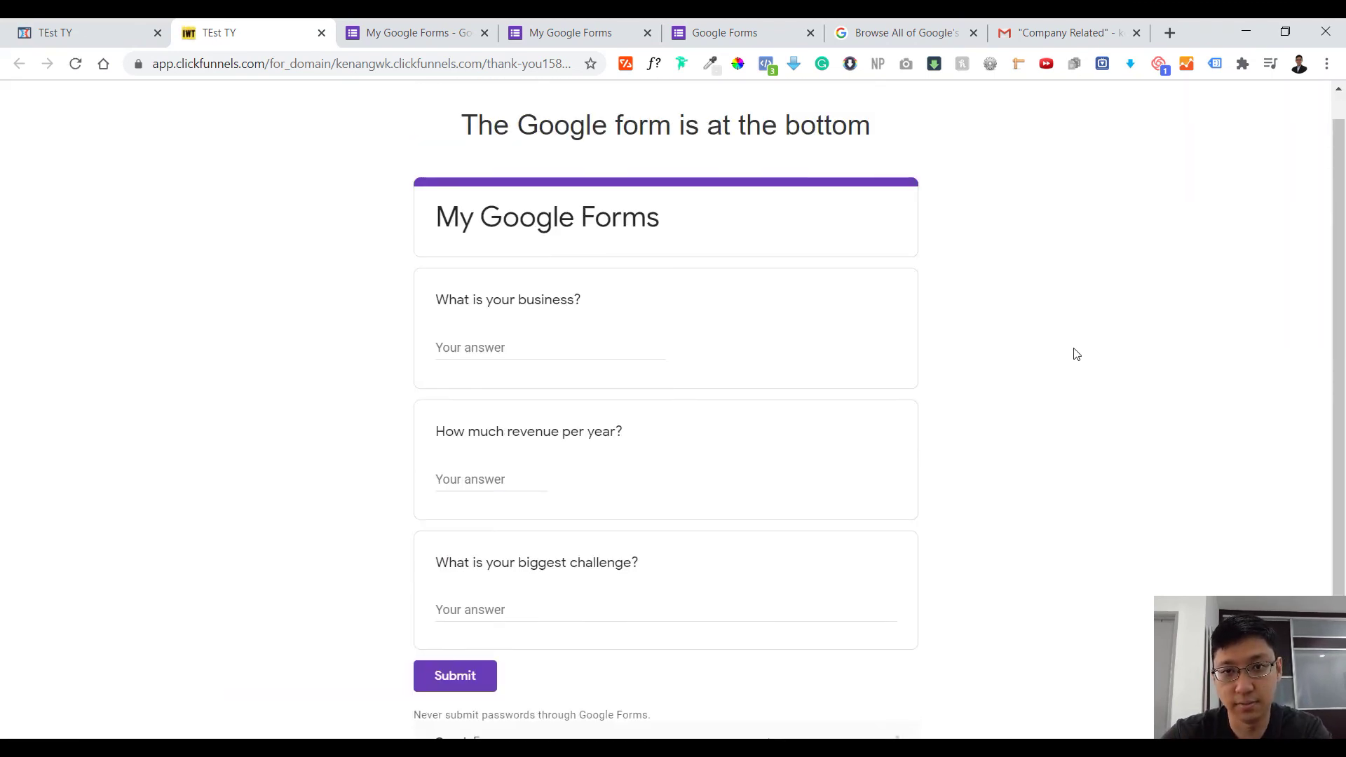
scroll(1076, 351, up, 1)
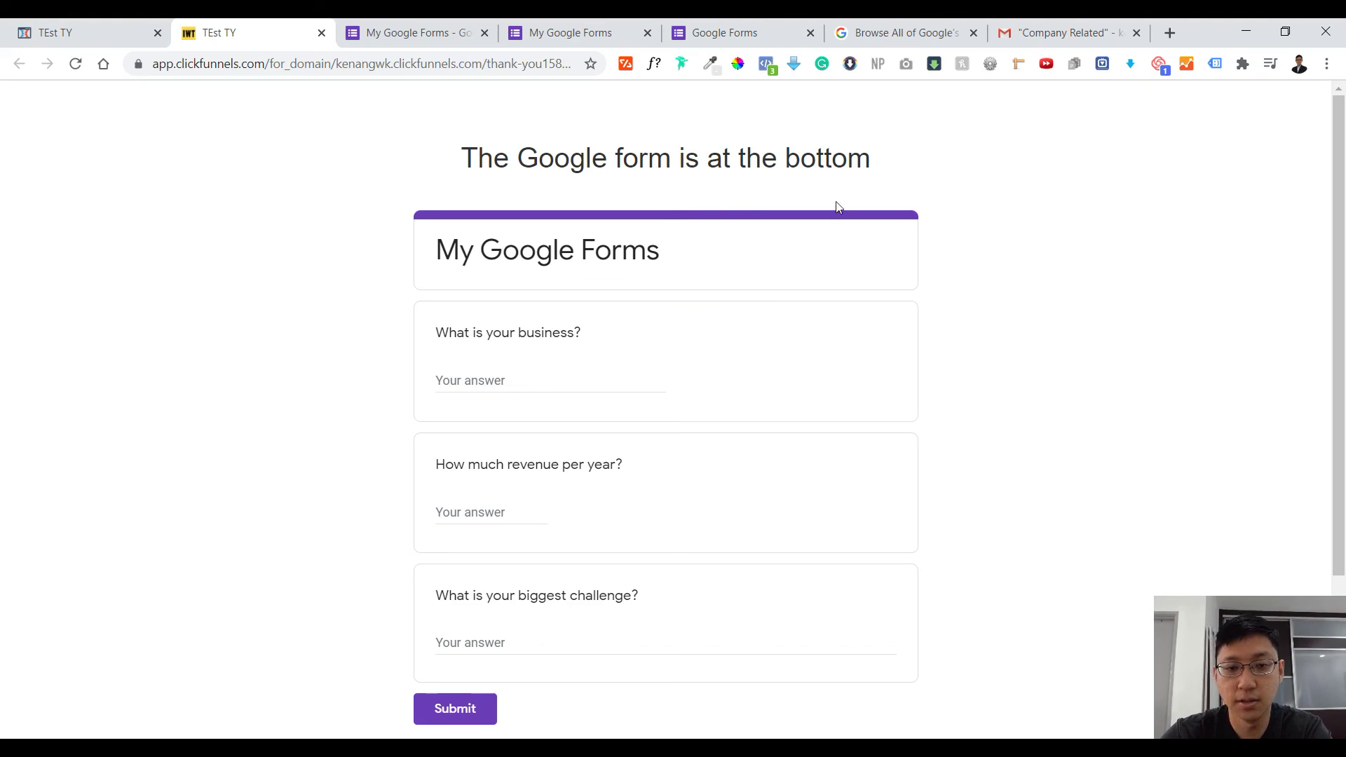
click(985, 184)
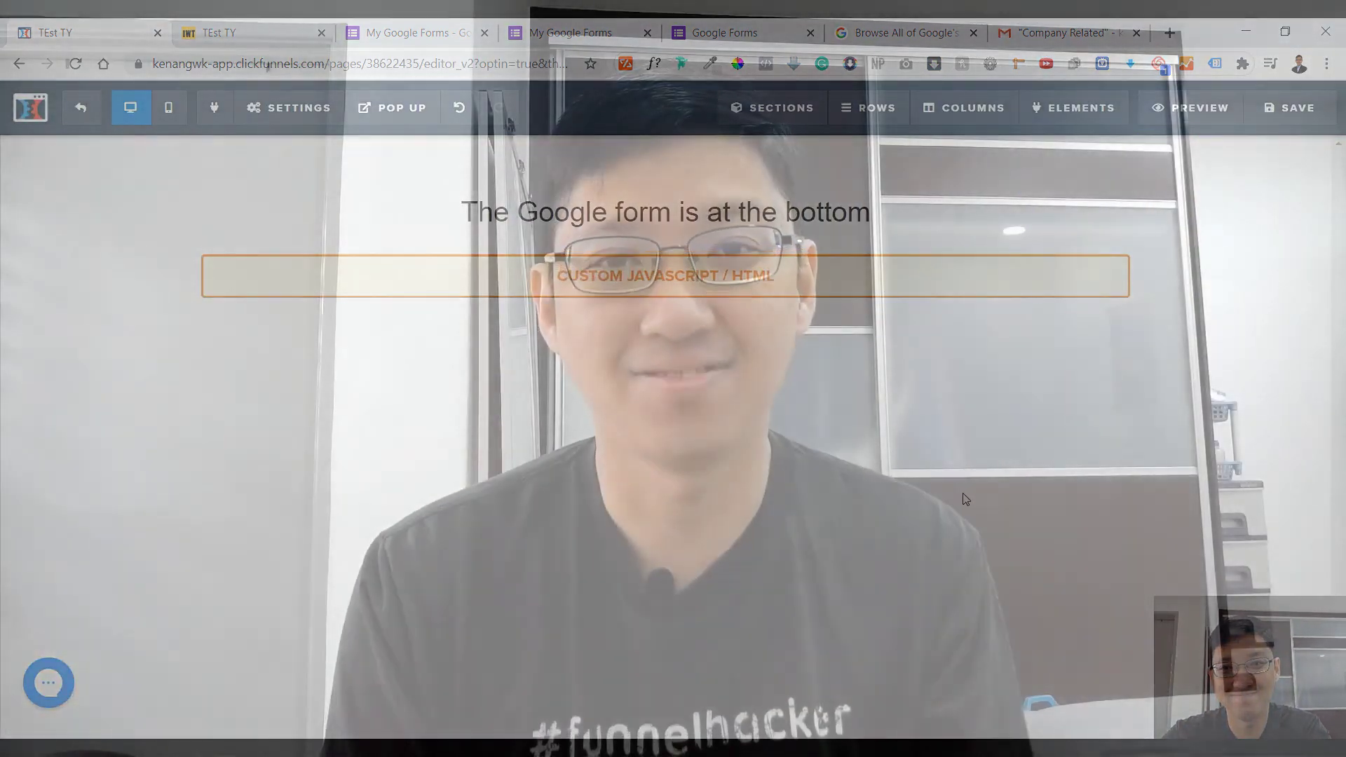